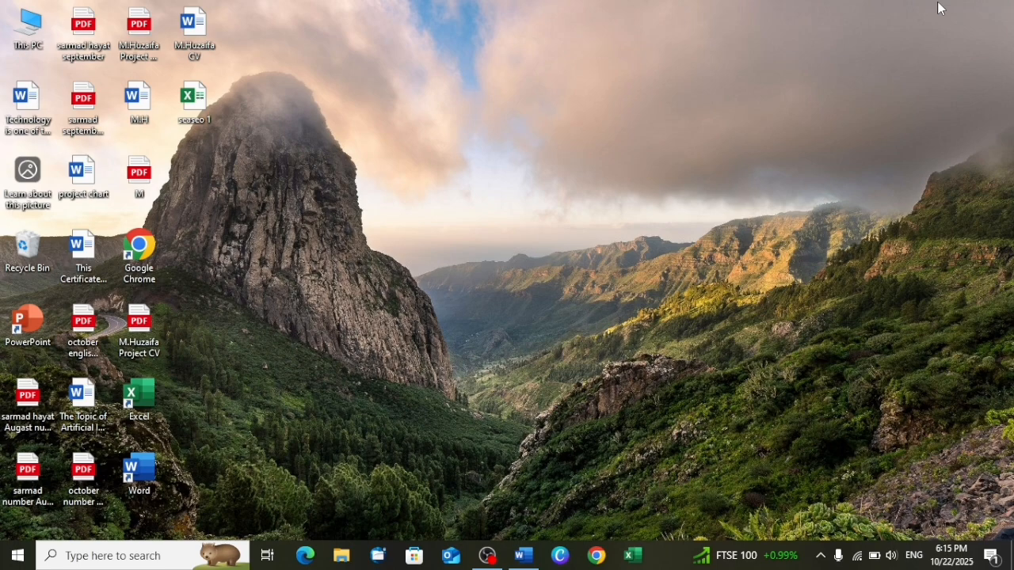
Switch to the blank Word document and generate sample paragraphs with the formula =rand().
left_click(523, 557)
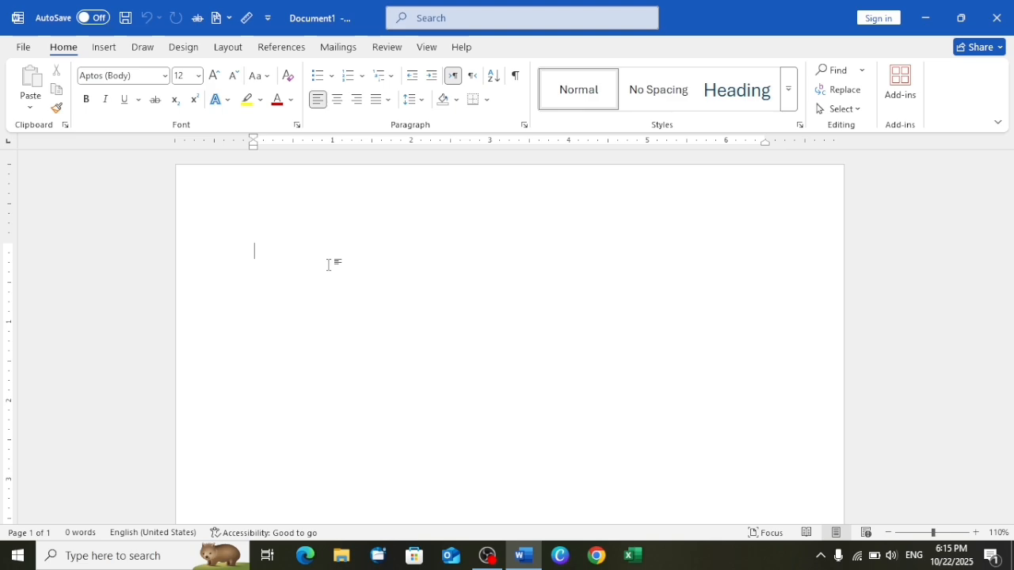
type("=rand(")
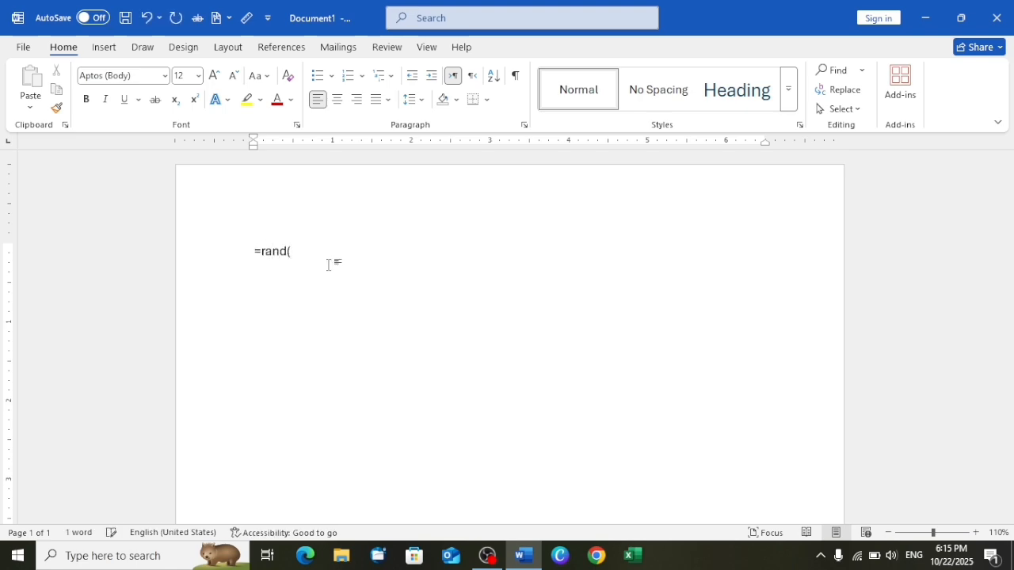
type(")")
key("Return")
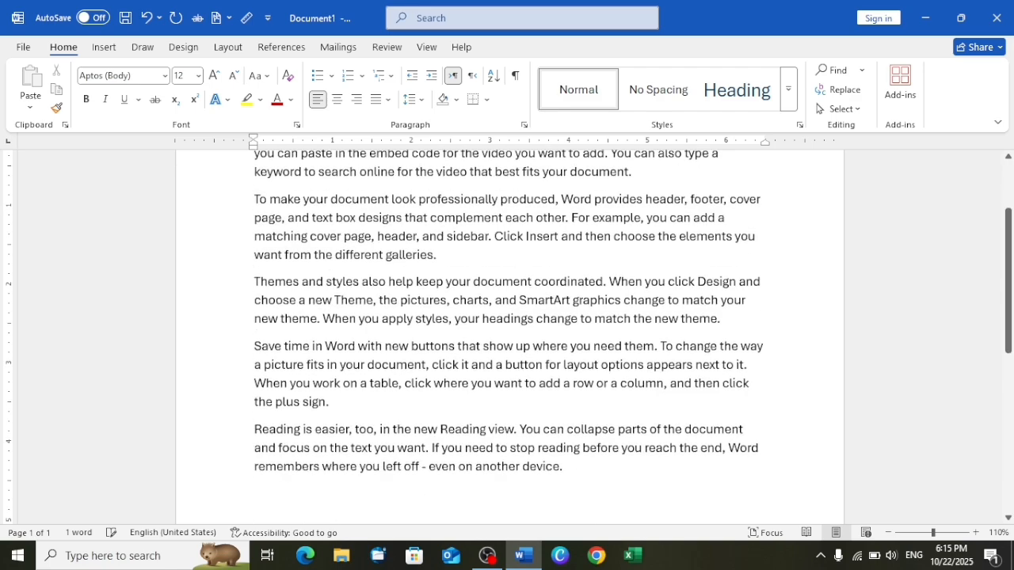
scroll(334, 244, "up", 3)
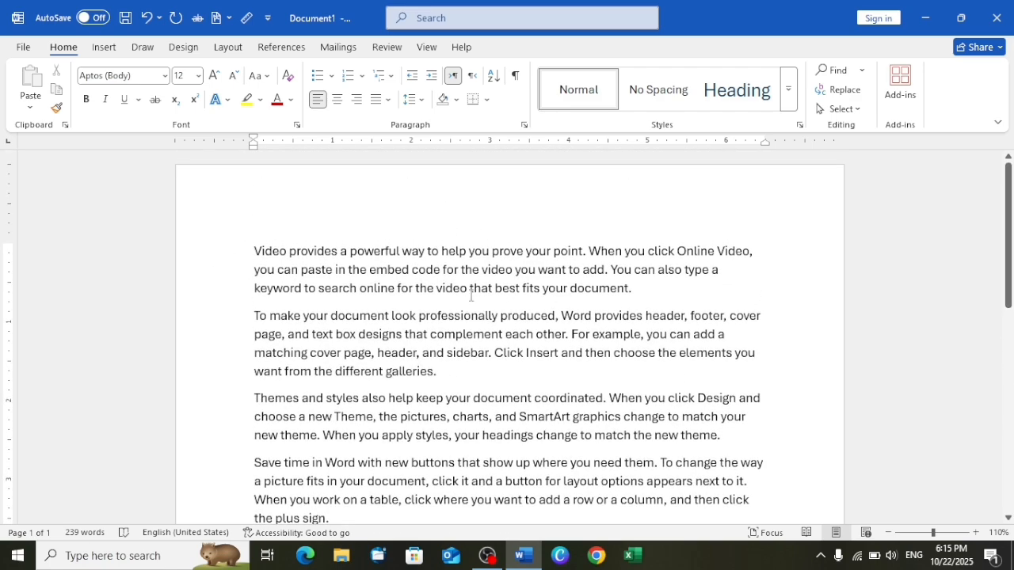
scroll(290, 408, "down", 3)
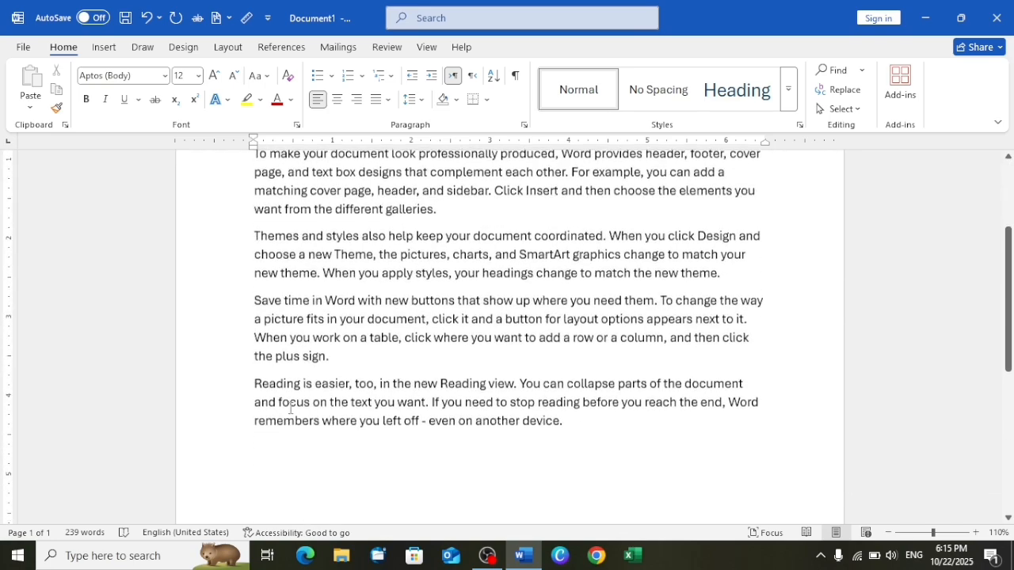
scroll(301, 428, "up", 3)
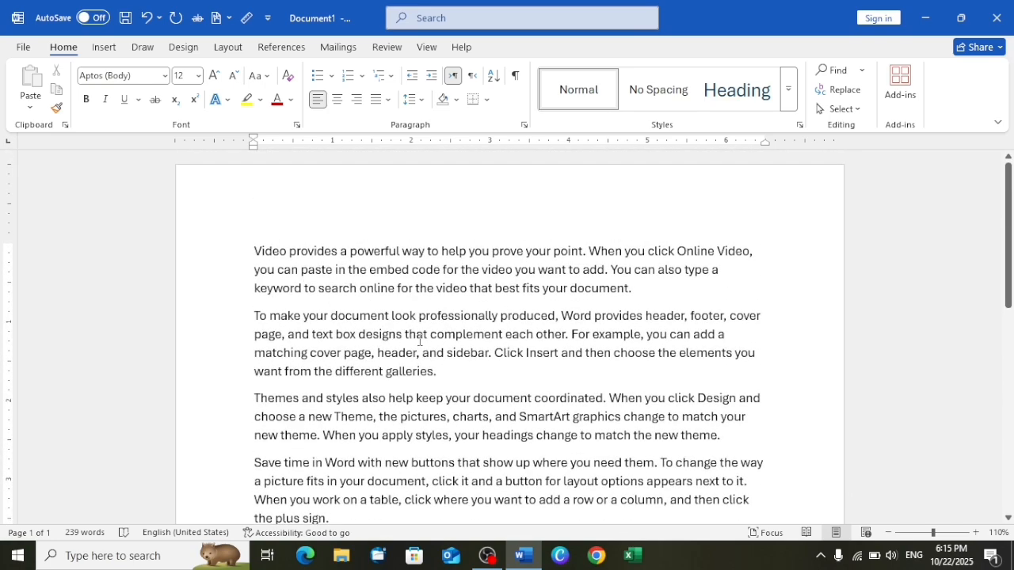
Move the opening word "Video" onto its own line above the first paragraph.
mouse_move(264, 252)
left_mouse_down()
mouse_move(287, 252)
mouse_move(252, 254)
left_mouse_up()
key("ctrl+c")
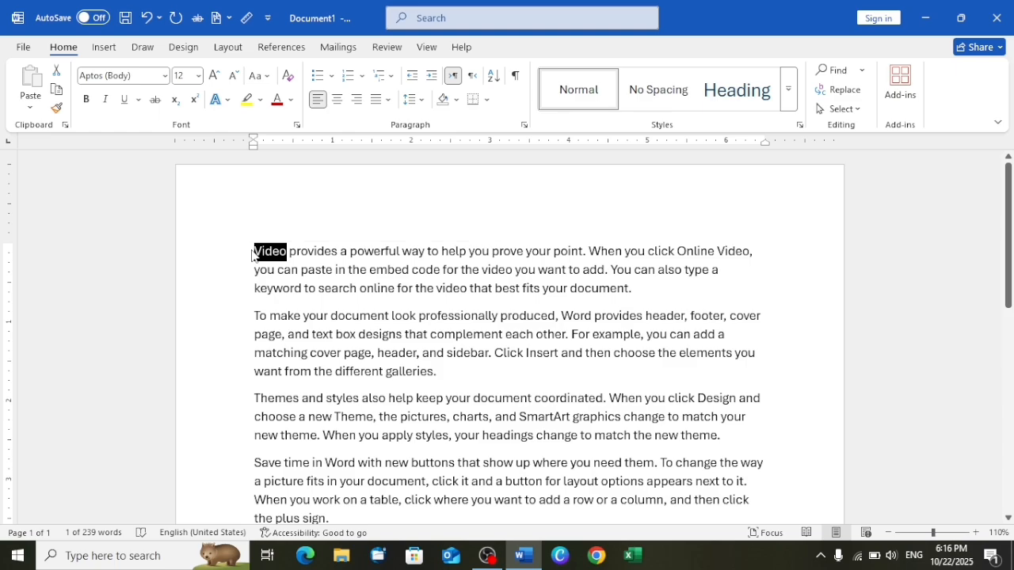
key("Delete")
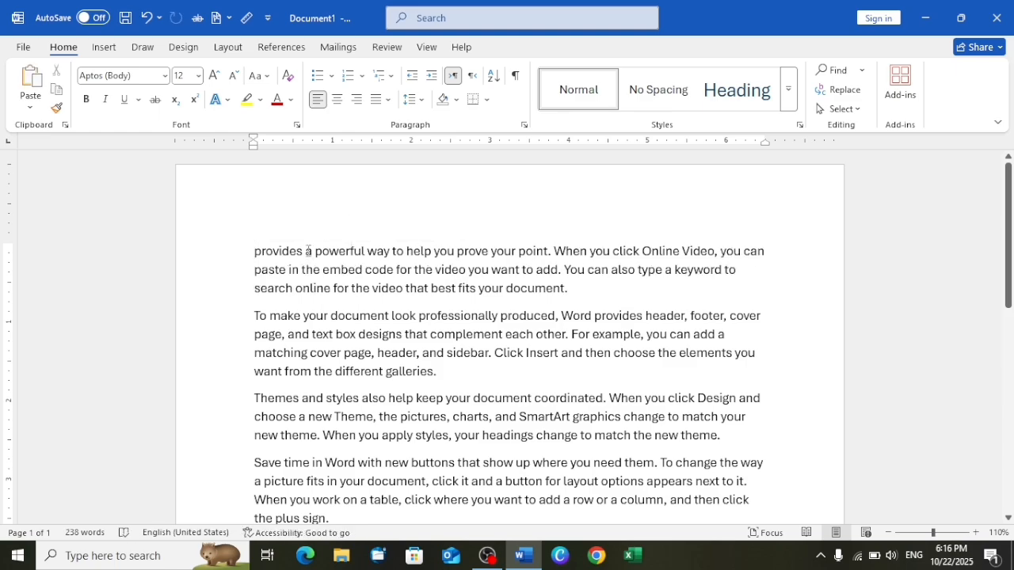
key("ctrl+z")
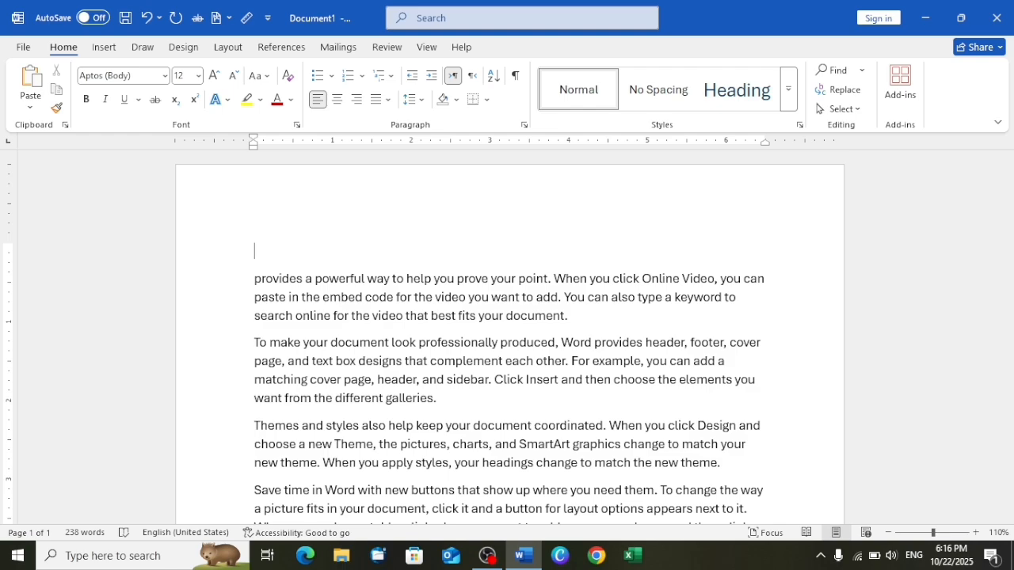
key("ctrl+v")
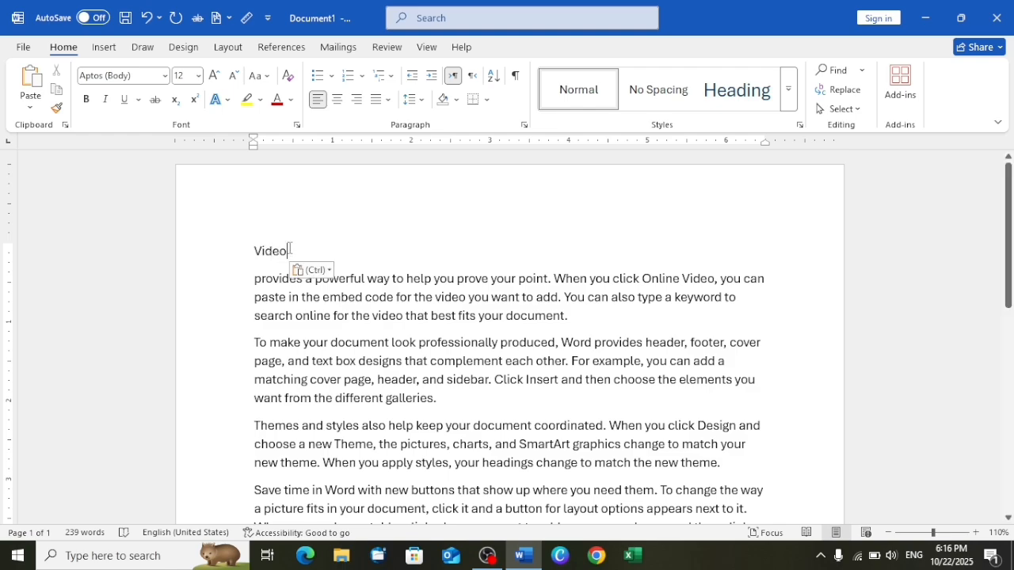
Format the heading line "Video" as bold, italic and underlined.
left_click(229, 255)
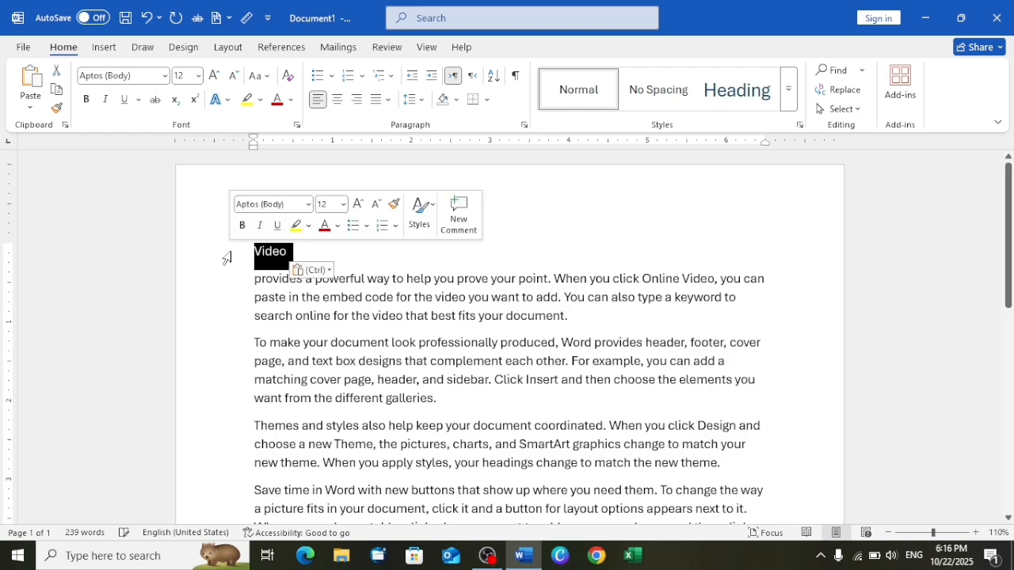
left_click(86, 100)
left_click(104, 103)
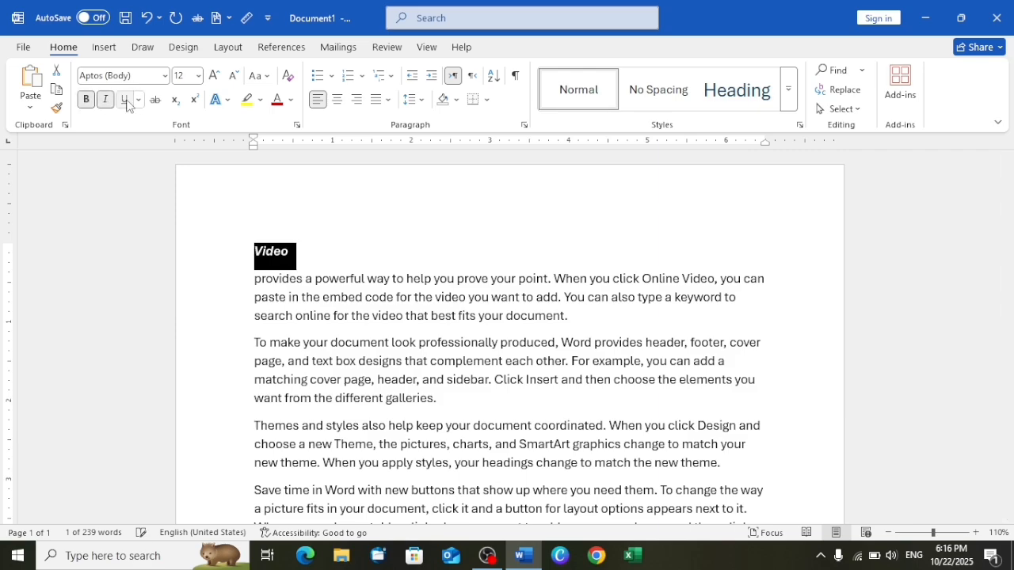
left_click(124, 101)
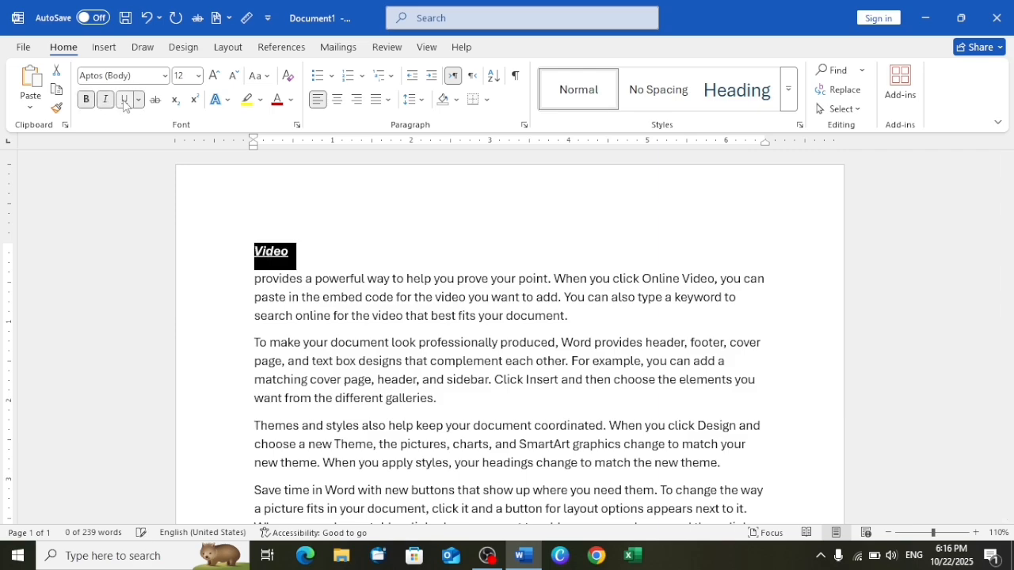
Increase the font size of the "Video" heading to 22.
left_click(215, 75)
left_click(215, 75)
left_click(214, 75)
left_click(215, 75)
left_click(215, 75)
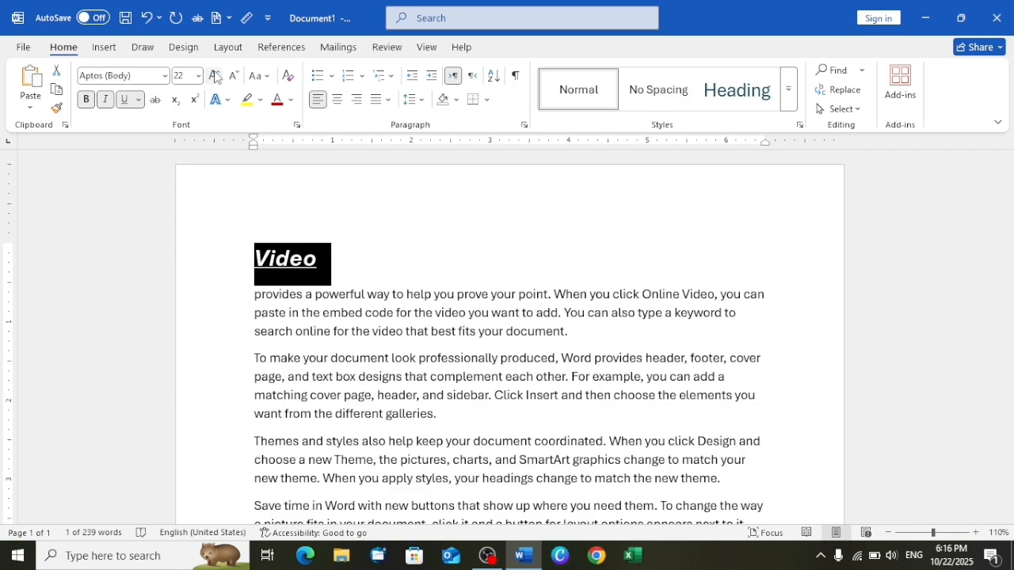
left_click(351, 259)
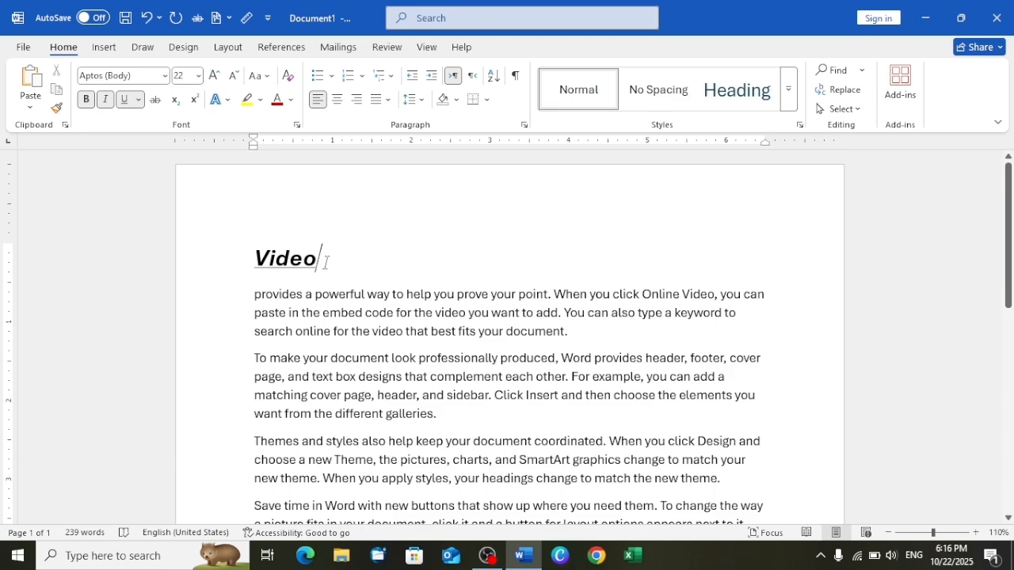
Highlight the "Video" heading in yellow.
left_click_drag(325, 262, 246, 258)
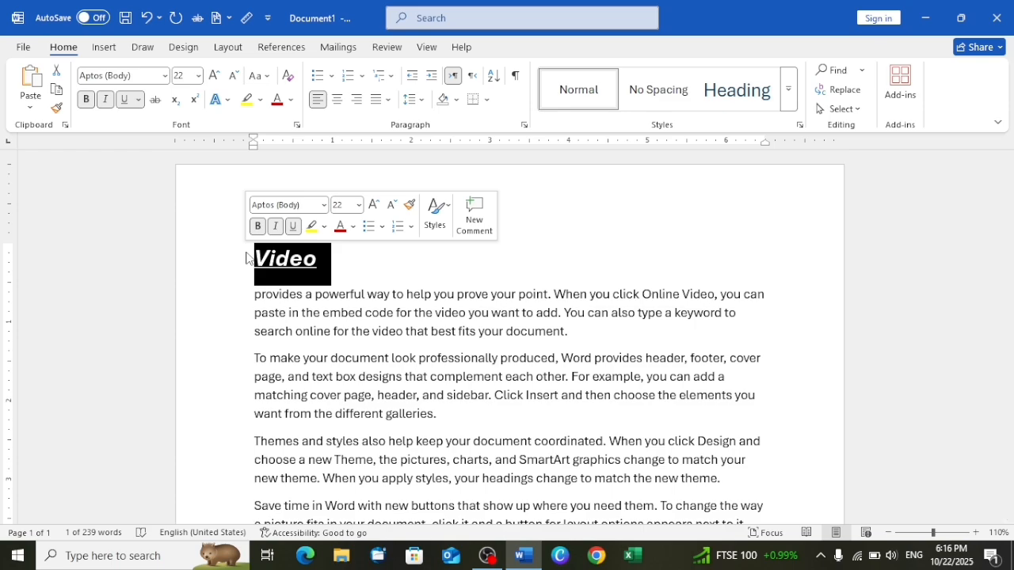
left_click(260, 101)
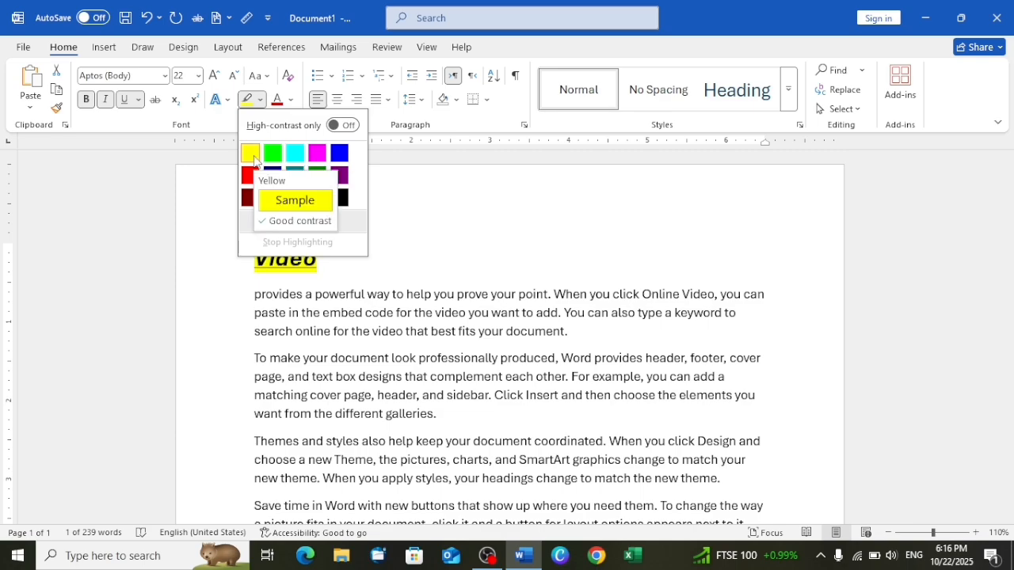
left_click(254, 155)
left_click(256, 253)
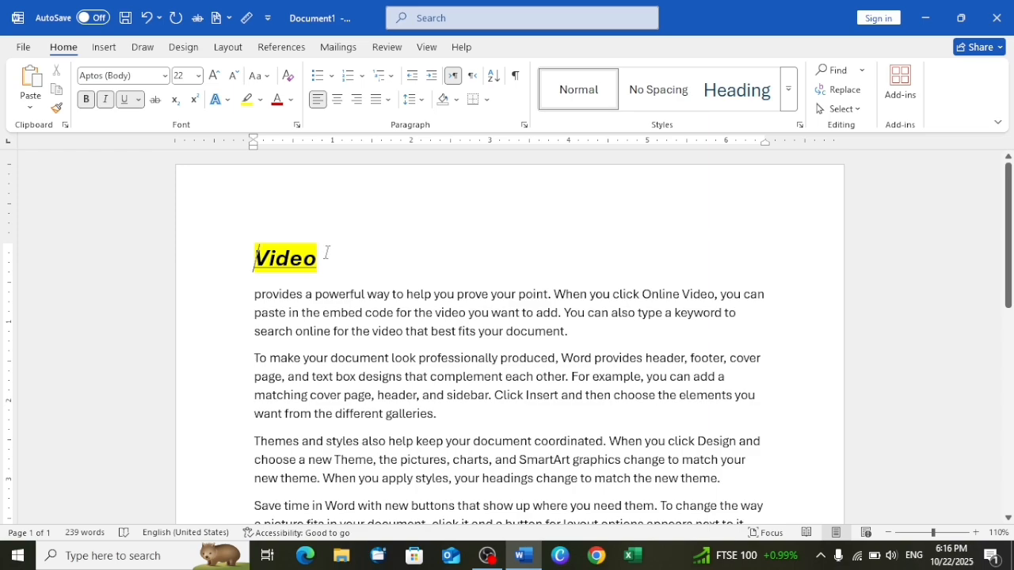
Set the font colour of the "Video" heading to the standard Red.
left_click_drag(324, 255, 215, 260)
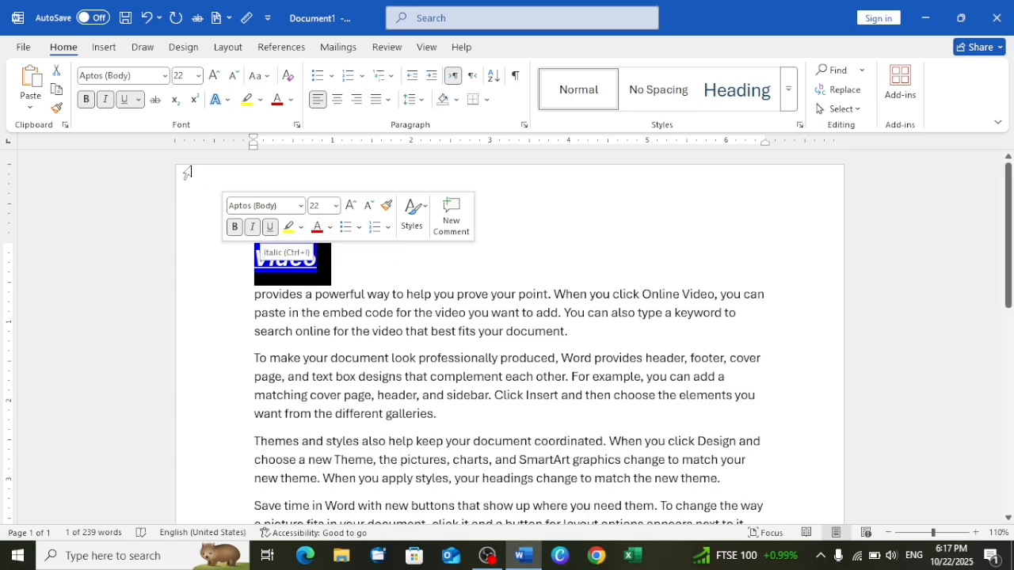
left_click(322, 264)
left_click_drag(323, 263, 254, 259)
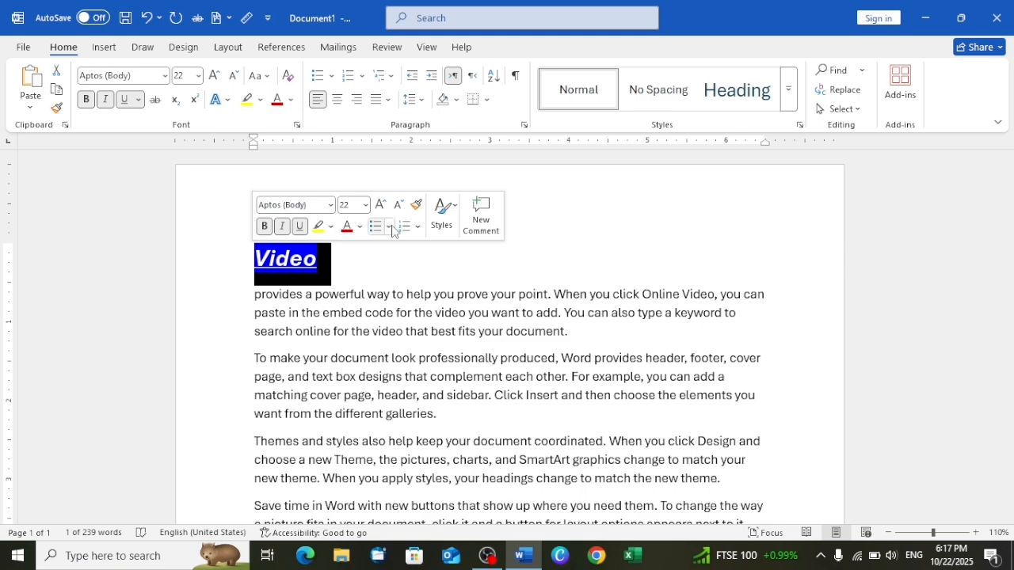
left_click(361, 228)
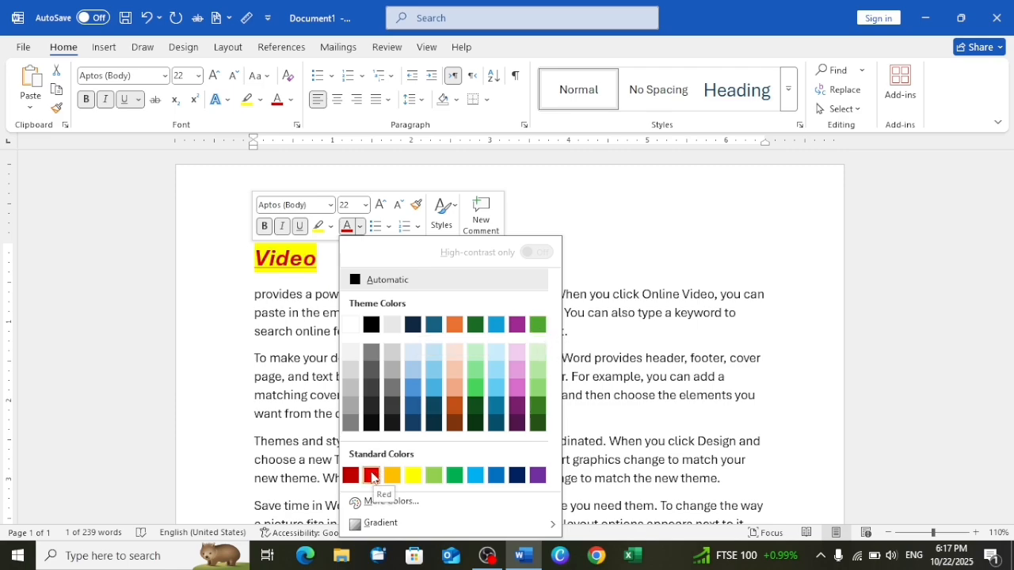
left_click(373, 474)
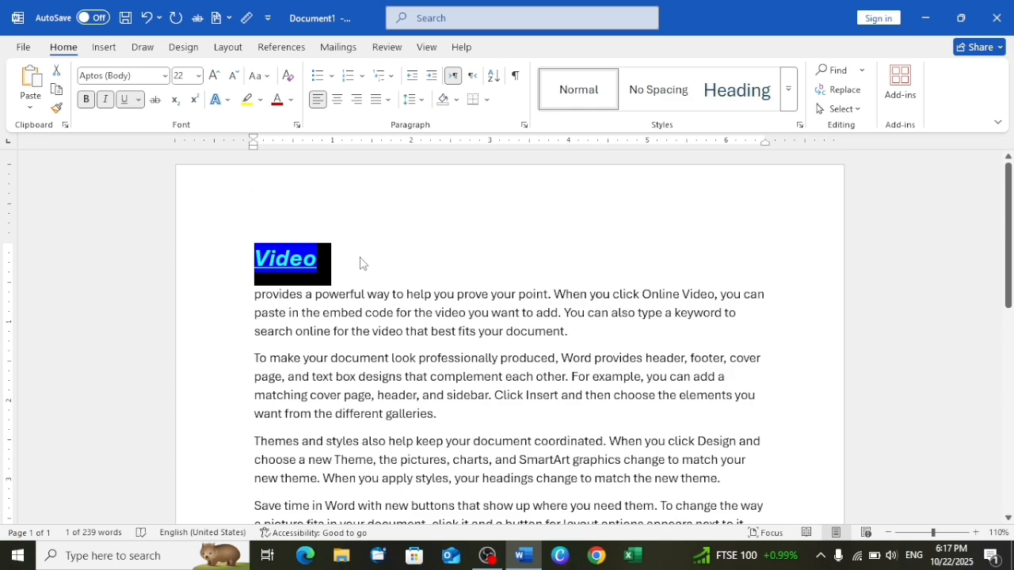
left_click(360, 263)
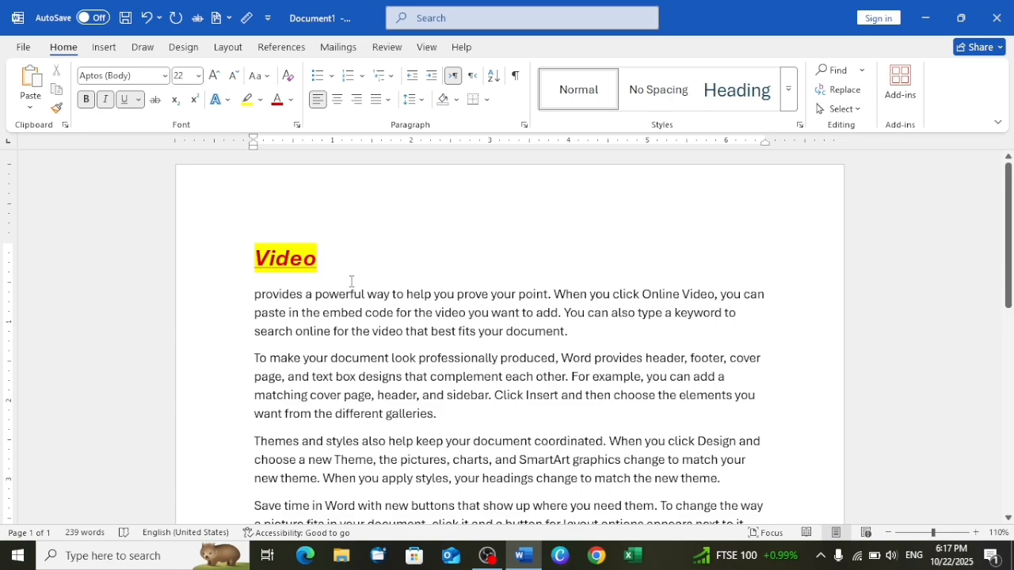
Misspell "Theme" as "Theuseme" in the "Themes and styles" paragraph and "layout" as "layhjout" in the "Save time in Word" paragraph.
scroll(402, 346, "down", 3)
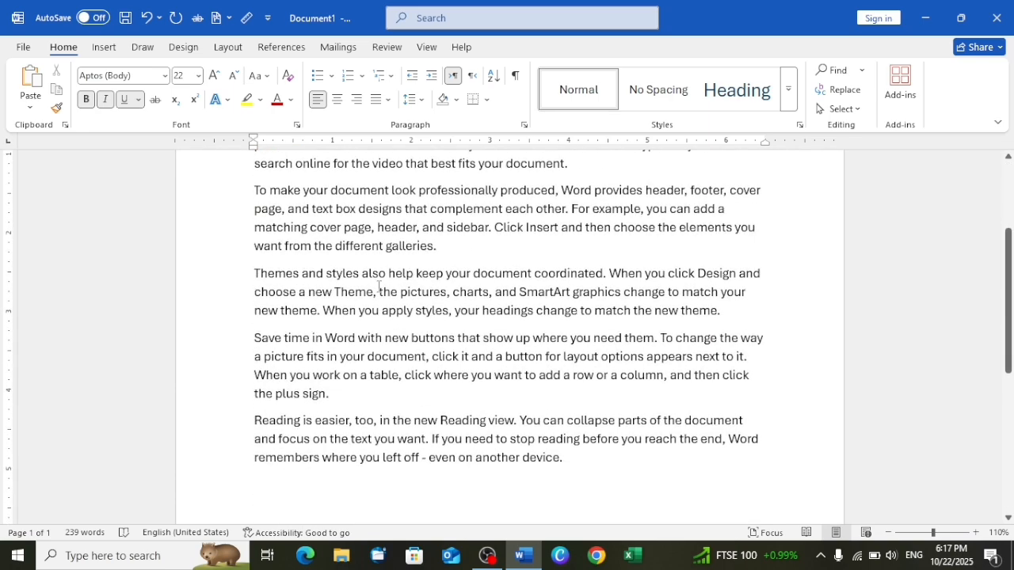
left_click(374, 293)
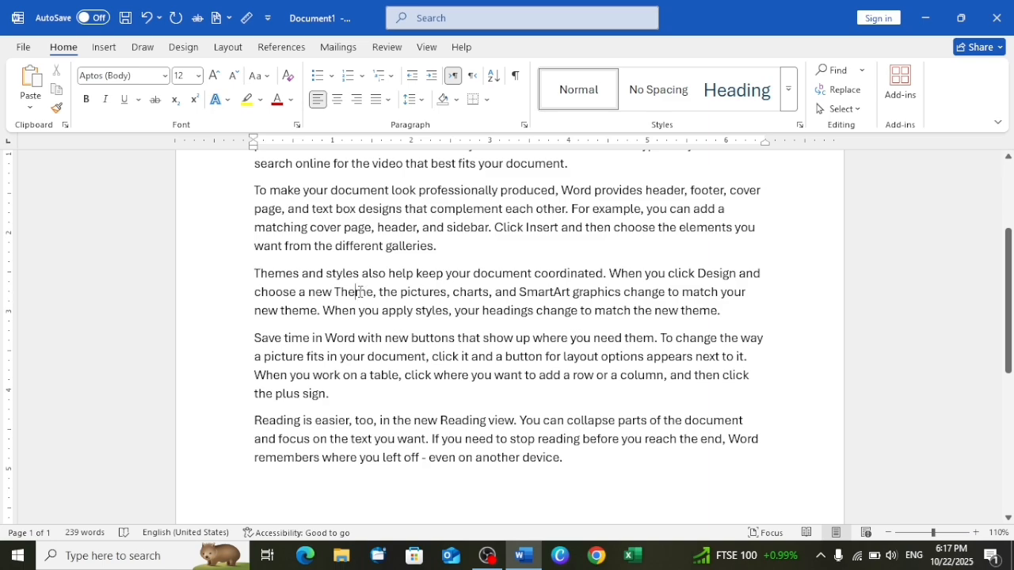
type("use")
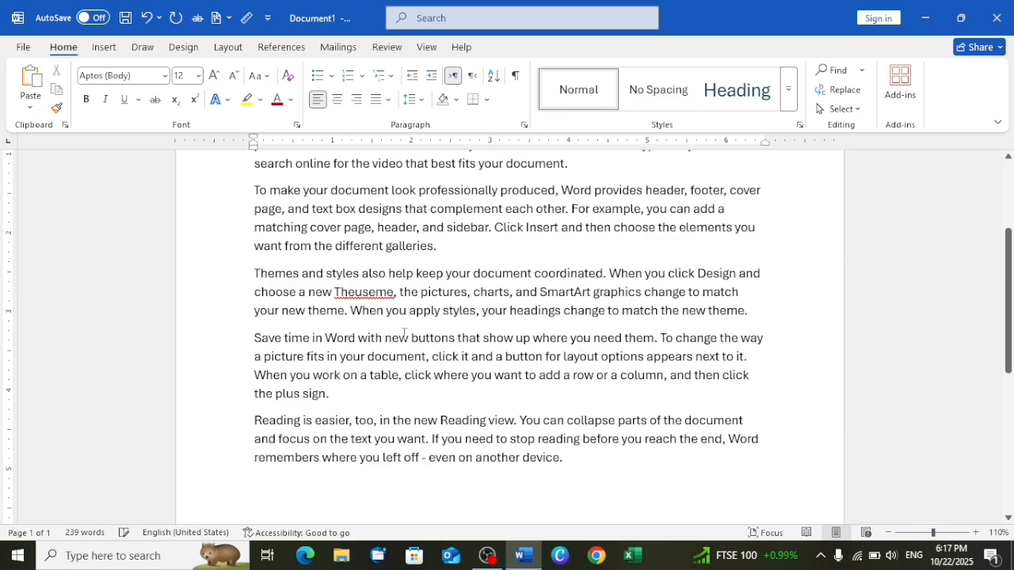
key("shift+F5")
type("h")
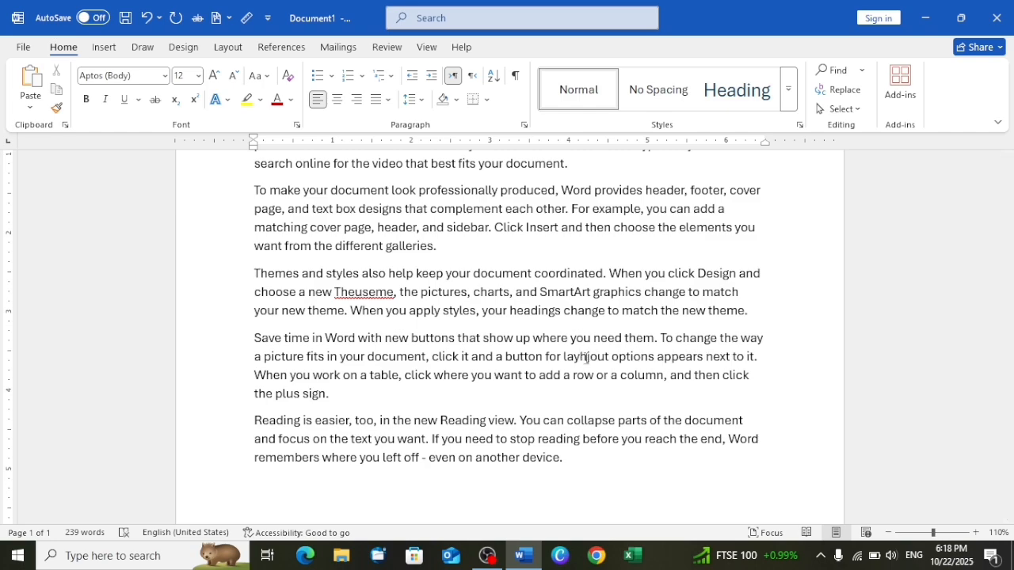
type("j")
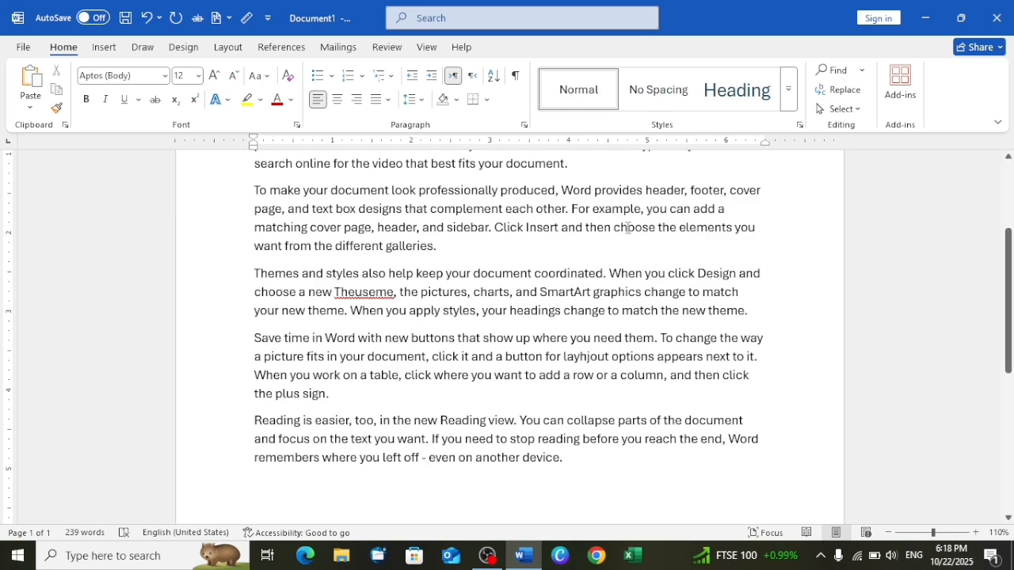
Misspell "choose" as "chasoose" before "the elements" and "buttons" as "butoons" in the "Save time in Word" paragraph.
left_click(627, 228)
type("as")
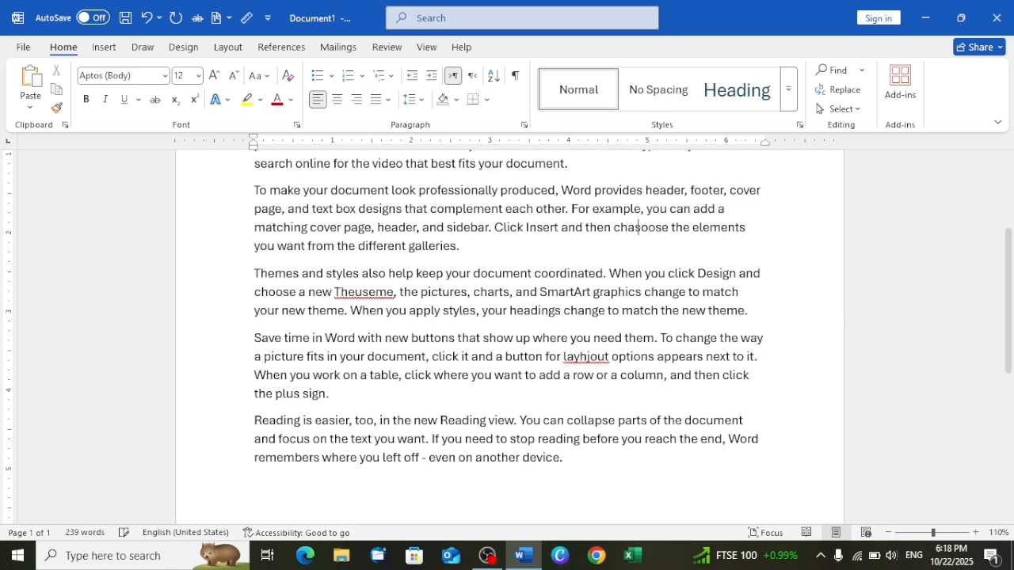
left_click(436, 338)
key("BackSpace")
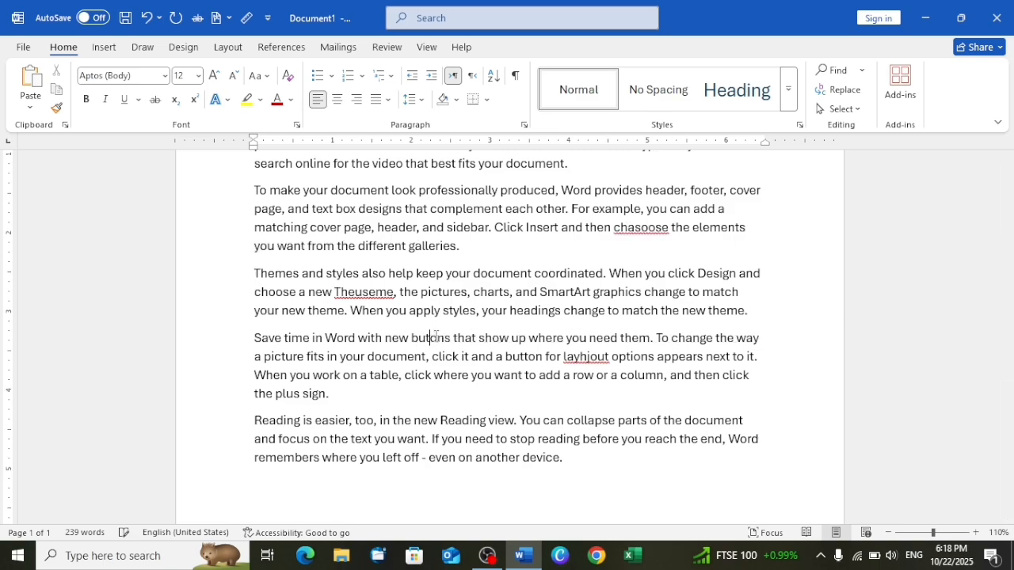
type("o")
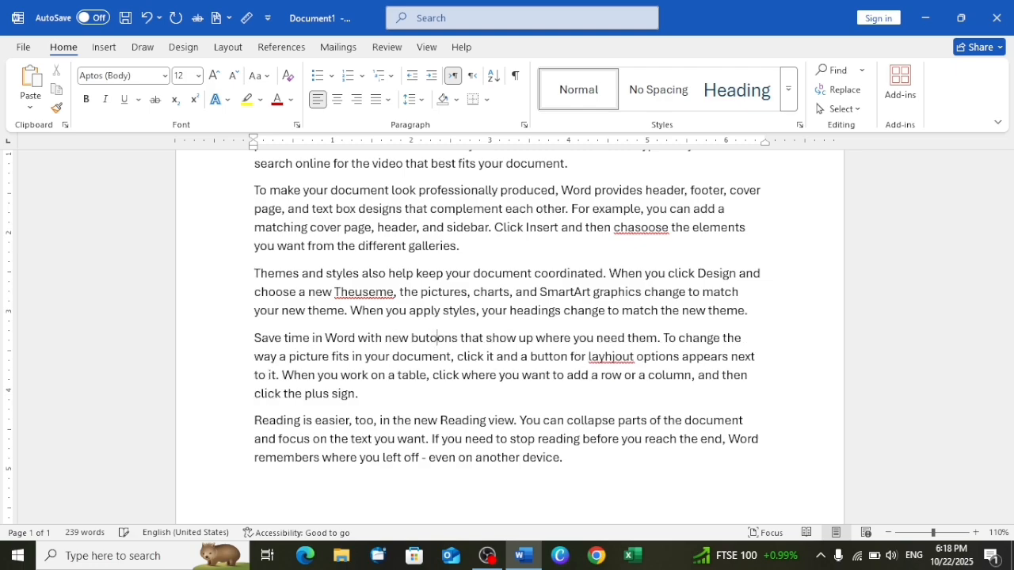
Misspell "plus" as "pcvus" at the end of the "Save time in Word" paragraph.
left_click(315, 394)
key("BackSpace")
type("cv")
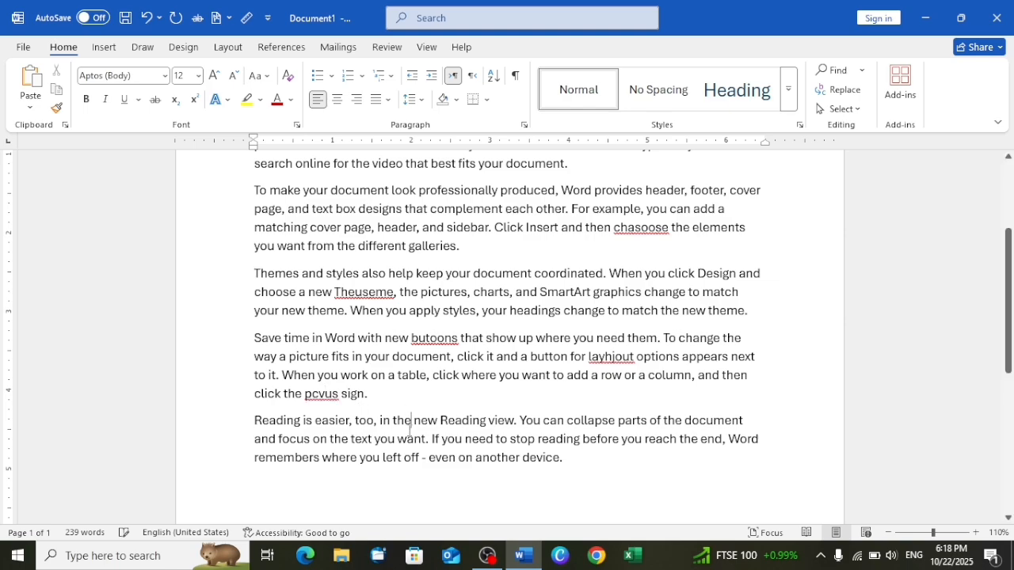
Apply strikethrough to the misspelled word "chasoose" in the "To make your document" paragraph.
left_click(412, 424)
scroll(440, 222, "up", 2)
scroll(439, 221, "up", 1)
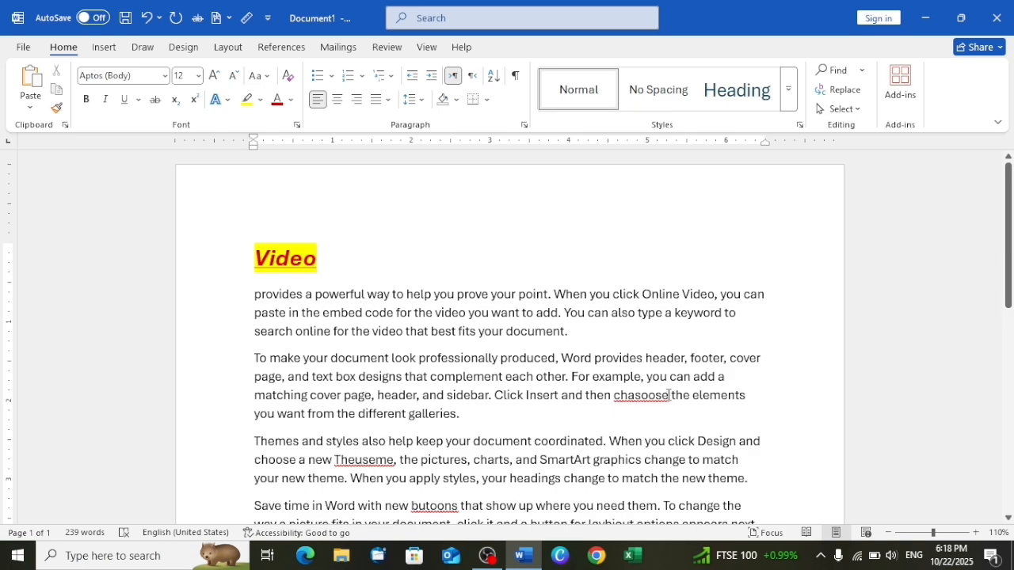
left_click_drag(670, 394, 610, 398)
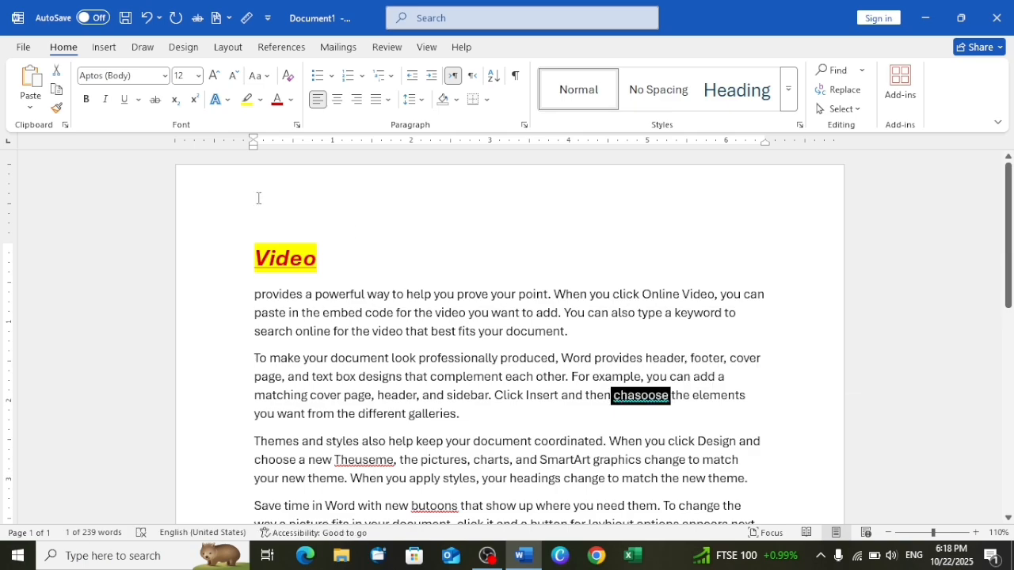
left_click(155, 107)
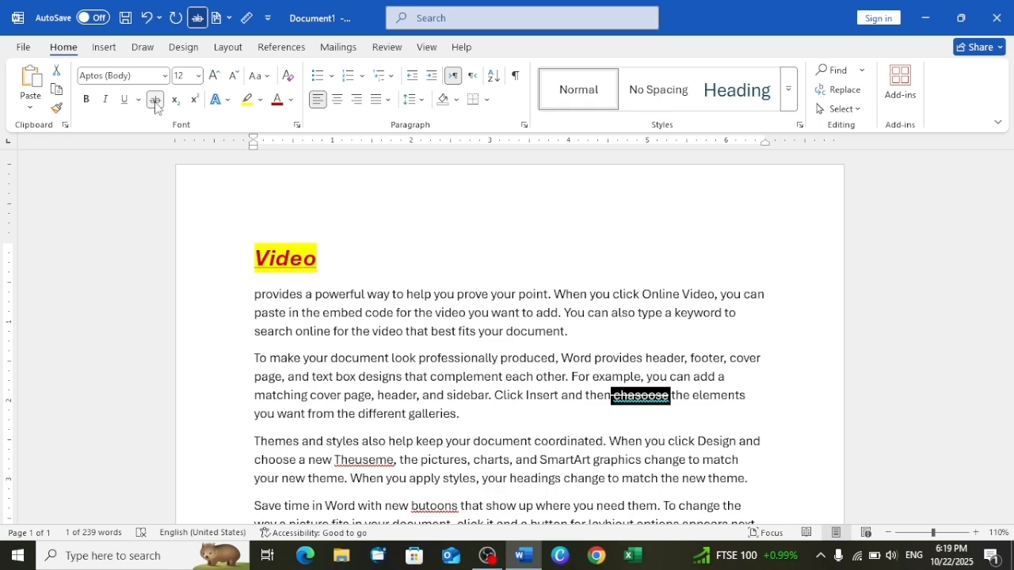
Insert the correct word "choose" after the struck-through "chasoose", and toggle the strikethrough on "chasoose" off and on again.
left_click(673, 402)
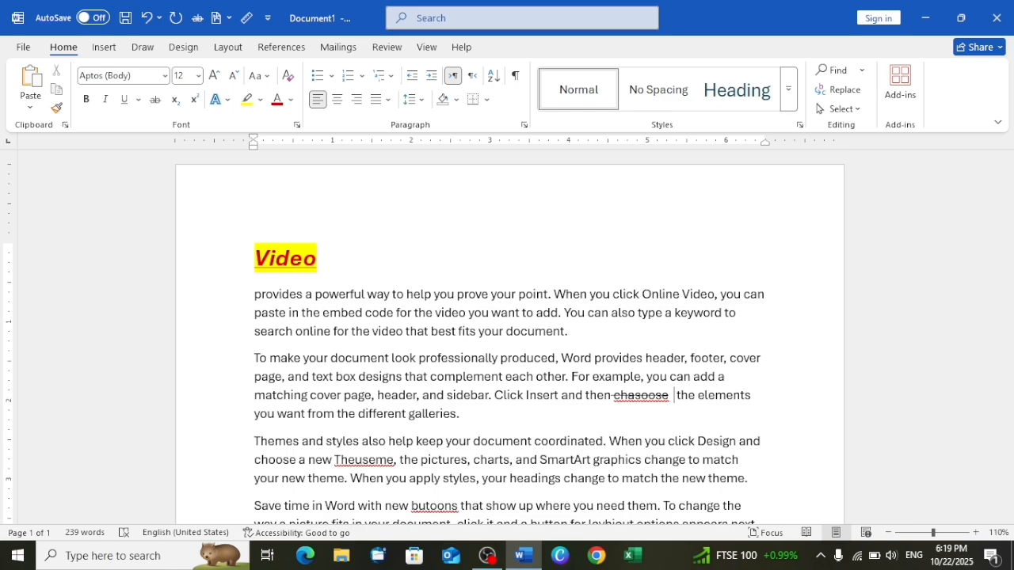
type("choose")
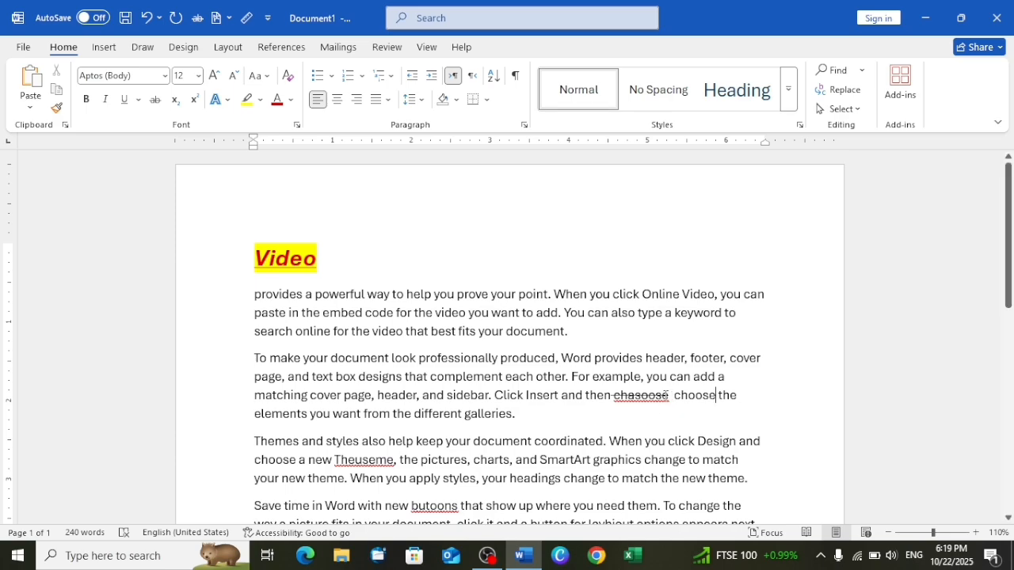
left_click_drag(673, 395, 611, 394)
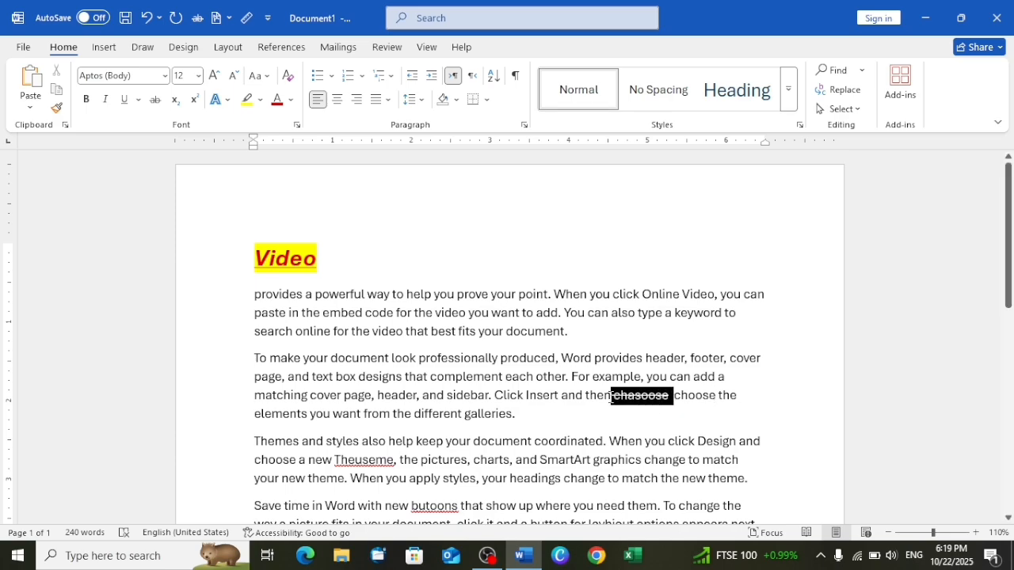
left_click(157, 101)
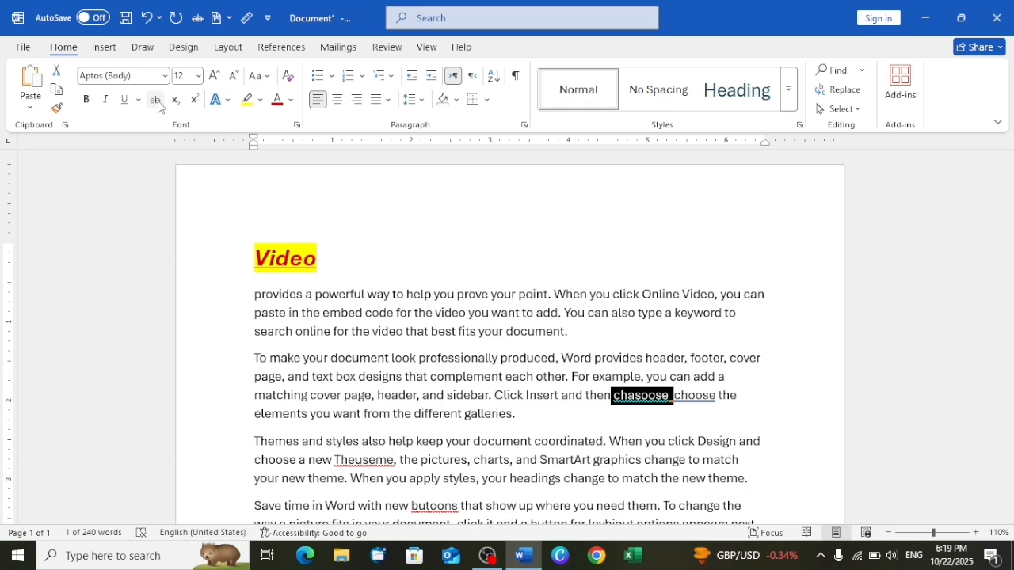
left_click(157, 101)
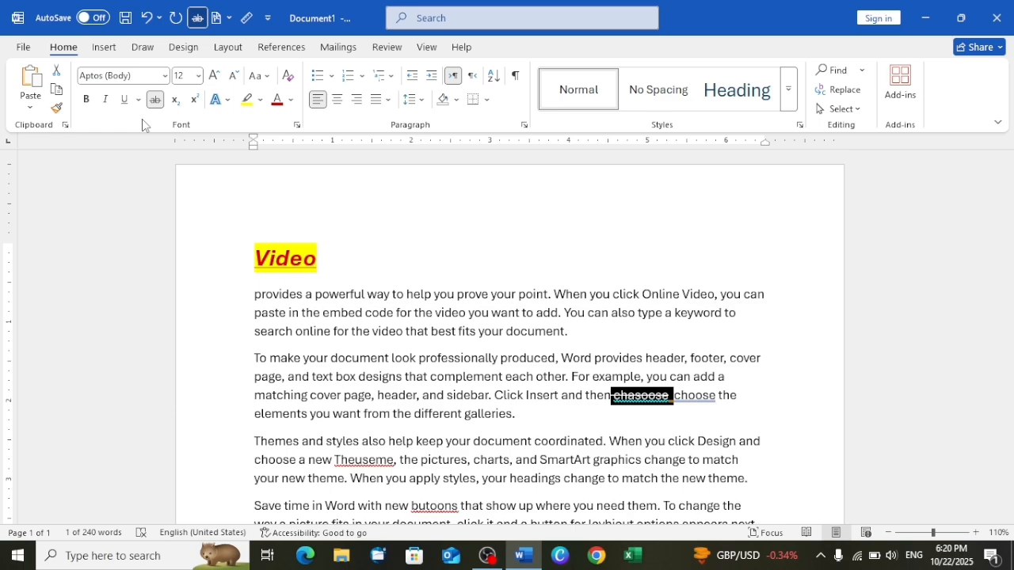
Undo the strikethrough, the deliberate misspellings in the paragraphs, and the red font and yellow highlight on the "Video" heading.
key("ctrl+z")
key("ctrl+z")
key("ctrl+z")
key("ctrl+z")
key("ctrl+z")
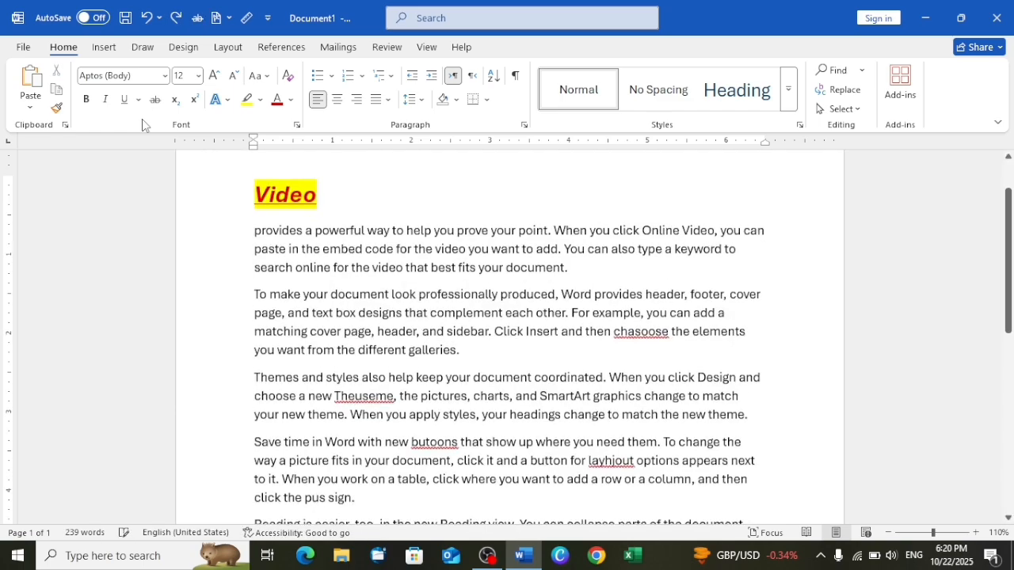
key("ctrl+z")
key("ctrl+z")
key("ctrl+z")
key("ctrl+z")
key("ctrl+z")
key("ctrl+z")
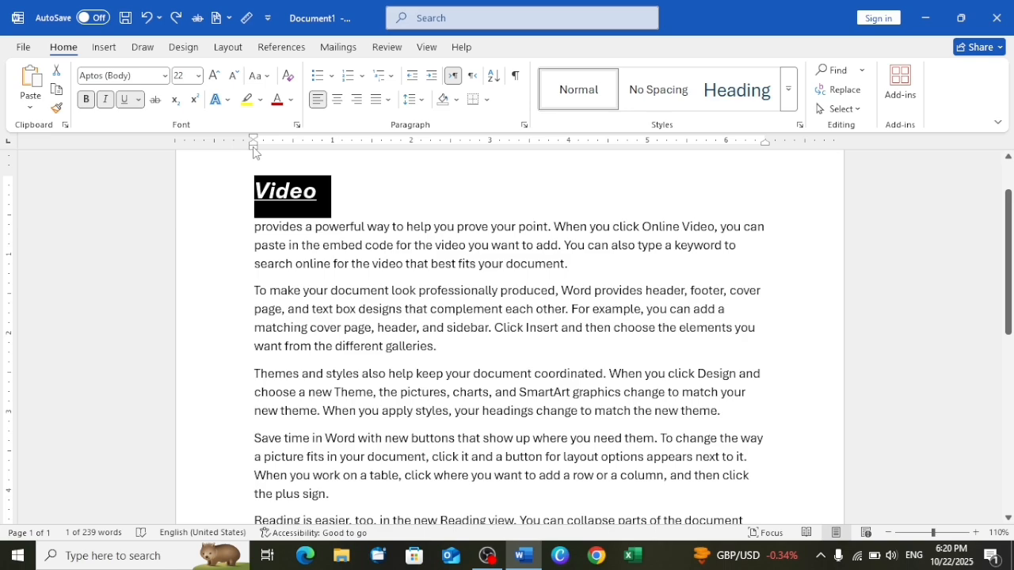
type("yyy")
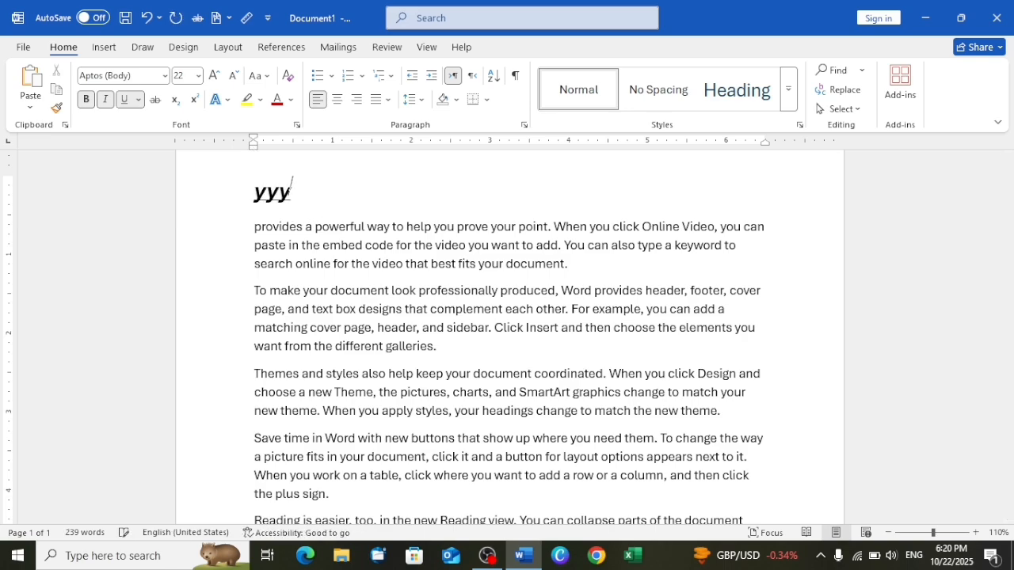
type("yyyyyyyyyyyy")
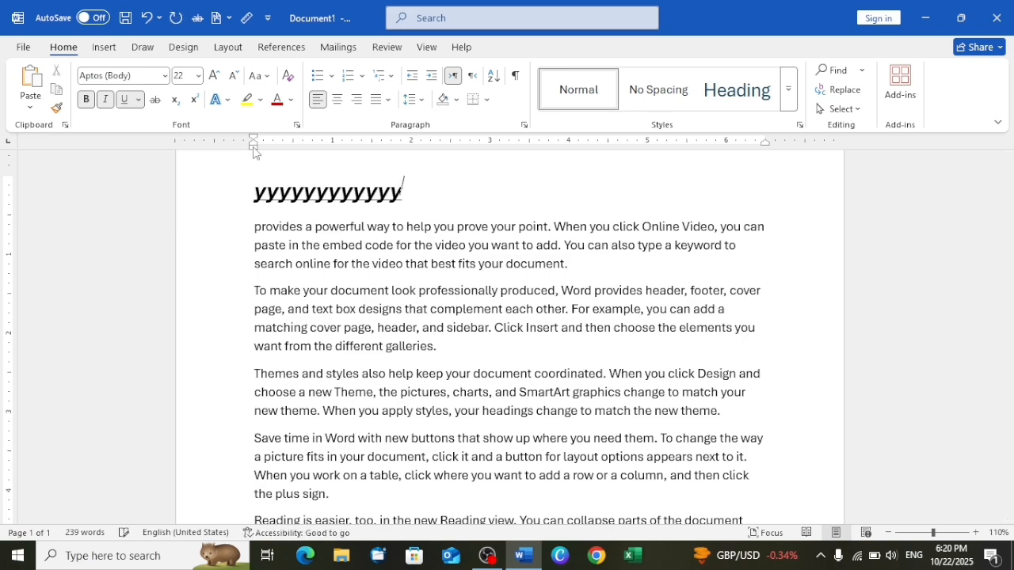
type("yyyyyy")
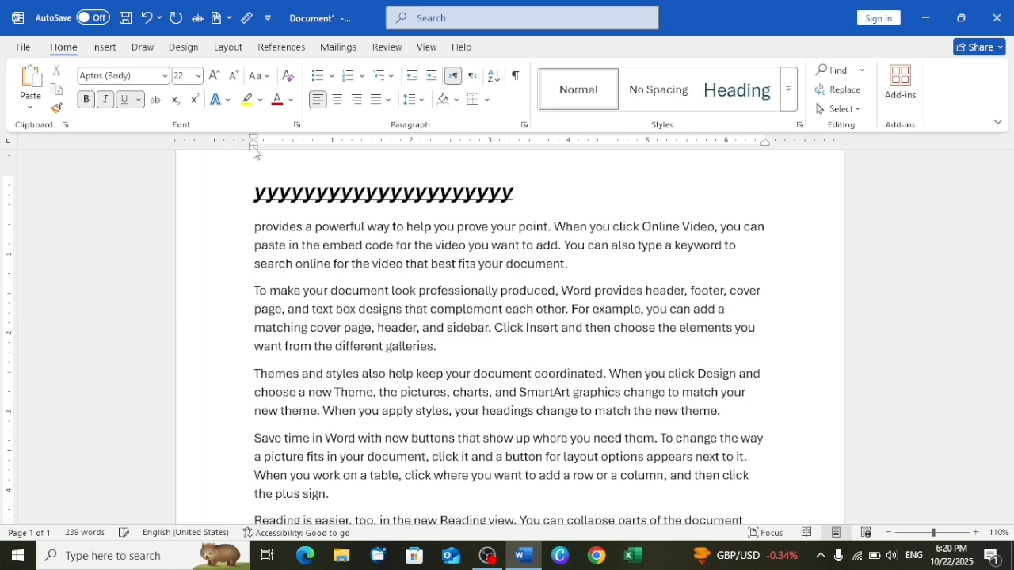
key("BackSpace")
key("BackSpace")
key("BackSpace")
key("BackSpace")
key("BackSpace")
key("BackSpace")
key("BackSpace")
key("BackSpace")
key("BackSpace")
key("BackSpace")
key("BackSpace")
key("BackSpace")
key("BackSpace")
key("BackSpace")
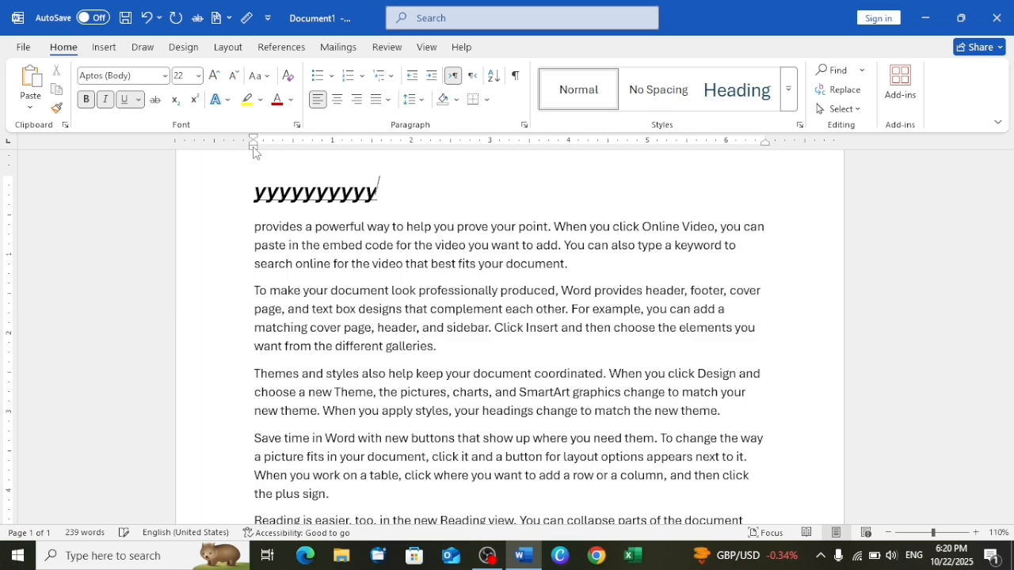
key("BackSpace")
key("BackSpace")
key("BackSpace")
key("BackSpace")
key("BackSpace")
key("BackSpace")
key("BackSpace")
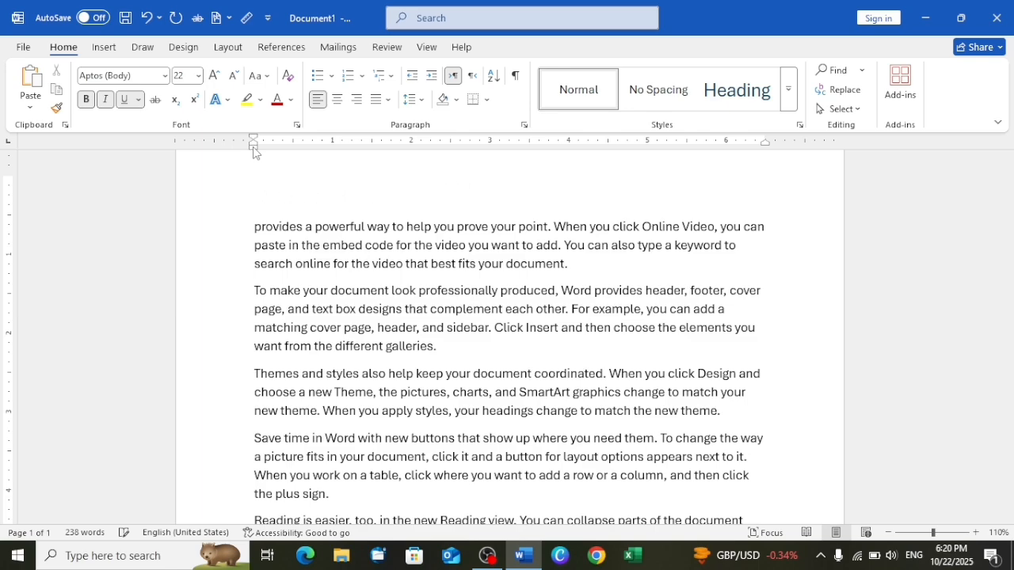
type("yyyyyyyyyyyyyyyyyyyy")
Undo the remaining heading edits until "Video" is plain text at the start of the first paragraph, leaving no stray letters.
key("ctrl+z")
key("ctrl+z")
key("ctrl+z")
key("ctrl+z")
key("ctrl+z")
key("ctrl+z")
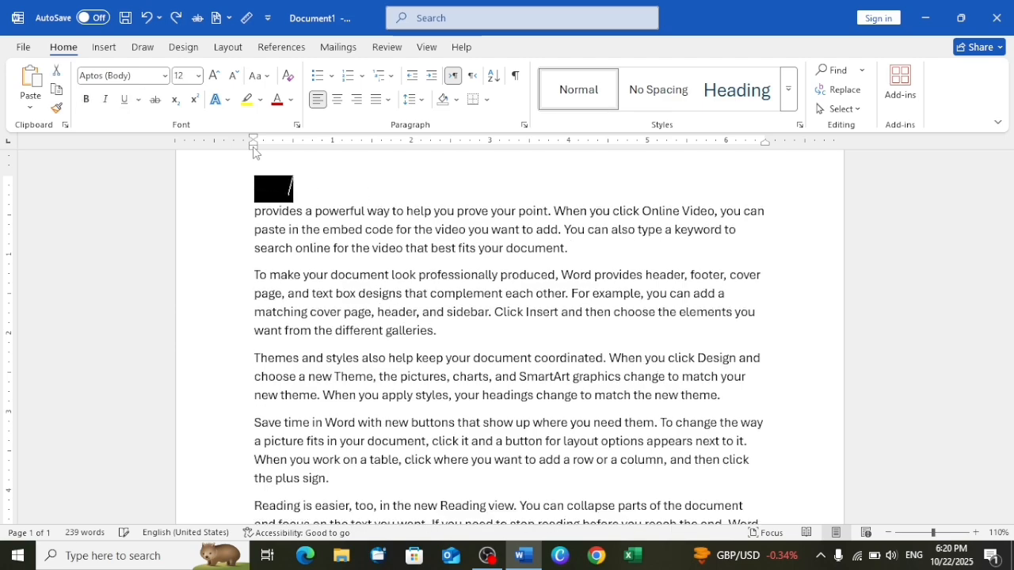
key("ctrl+y")
type("Y")
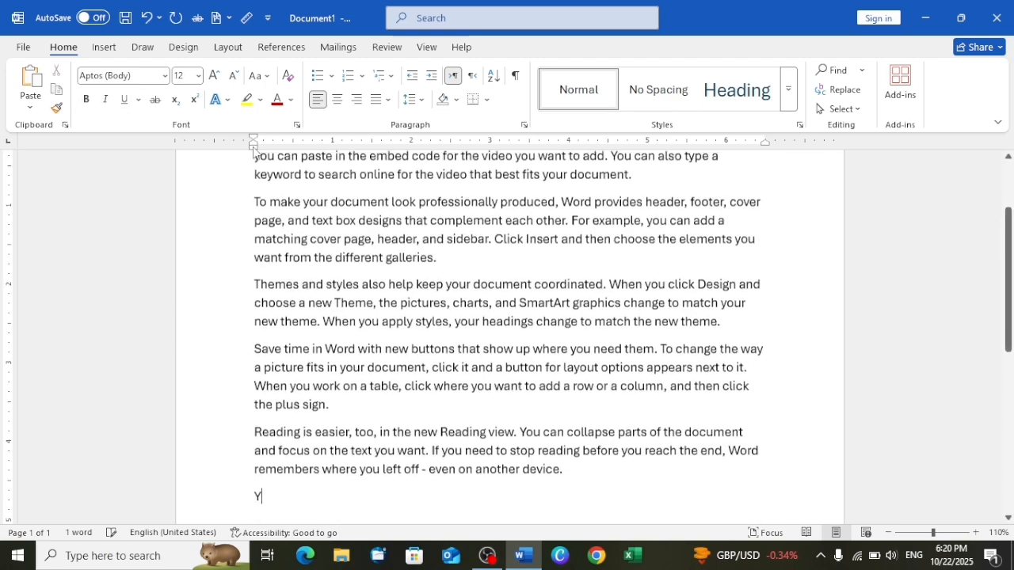
key("BackSpace")
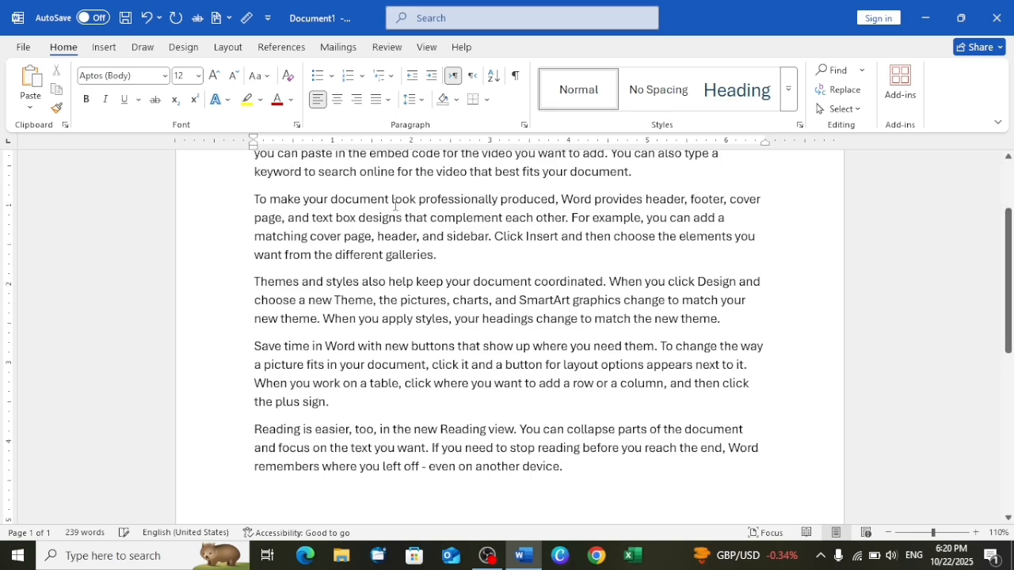
Replace the capital V of "Video" at the start of the first paragraph with a lowercase v.
scroll(407, 232, "up", 2)
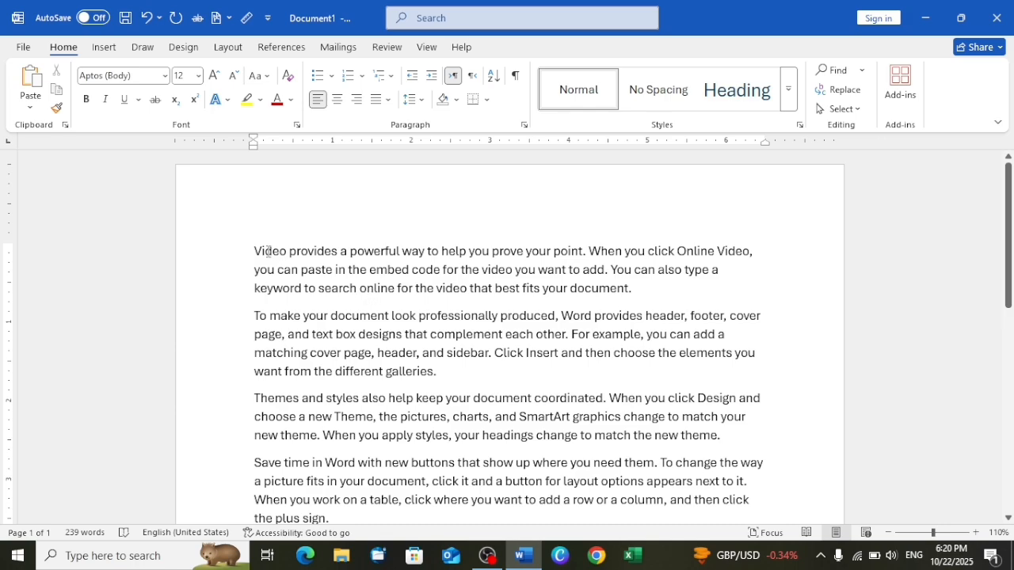
left_click_drag(263, 251, 255, 252)
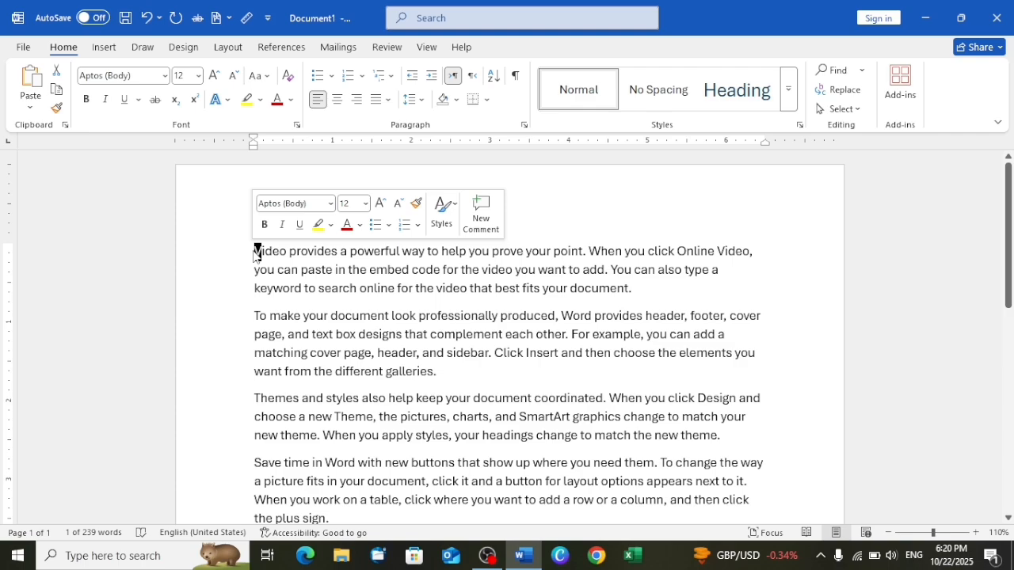
key("BackSpace")
type("v")
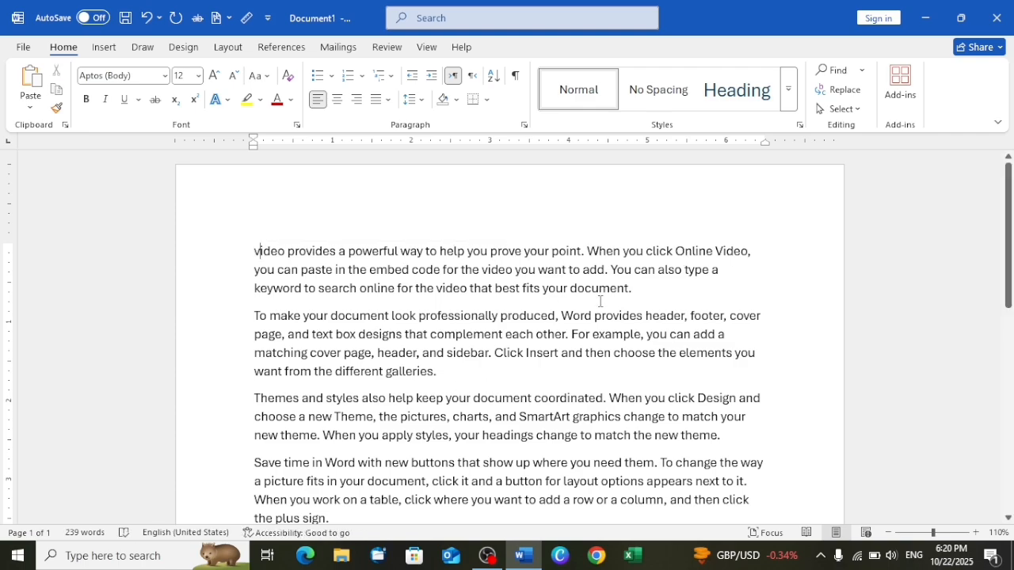
Replace the entire document text with the lines "This is a computer" and "This is a mobile".
key("ctrl+a")
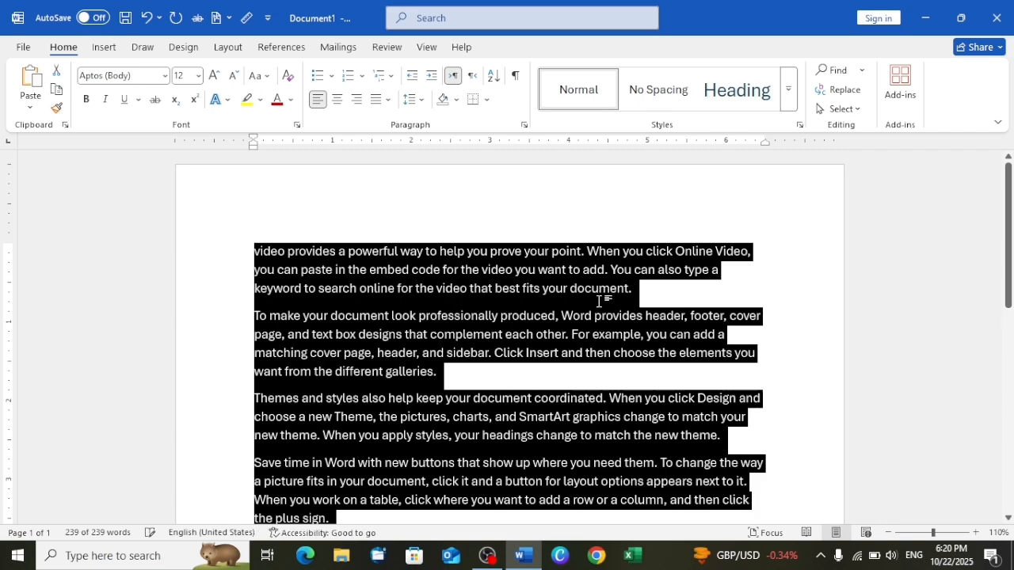
key("BackSpace")
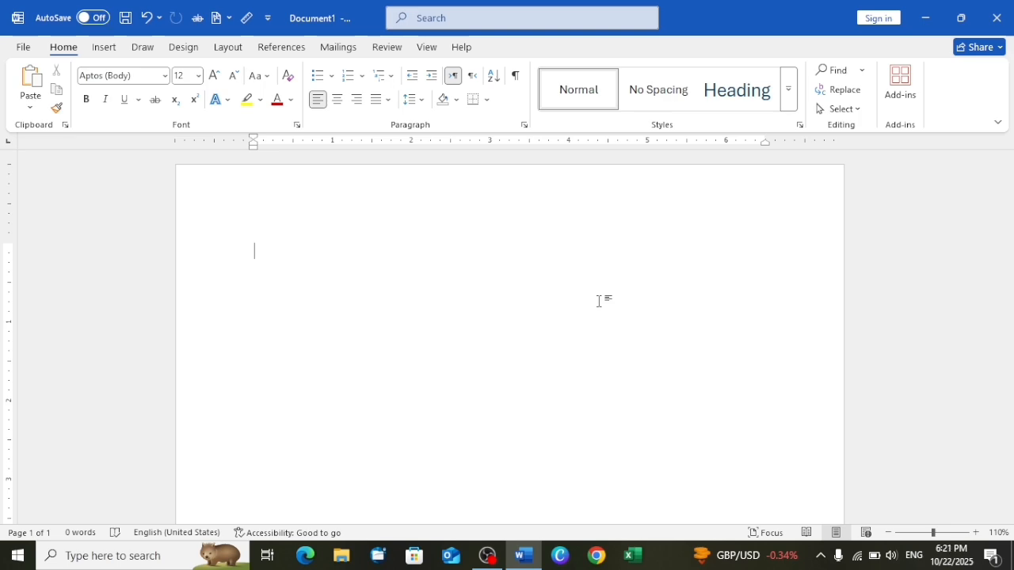
type("This is ")
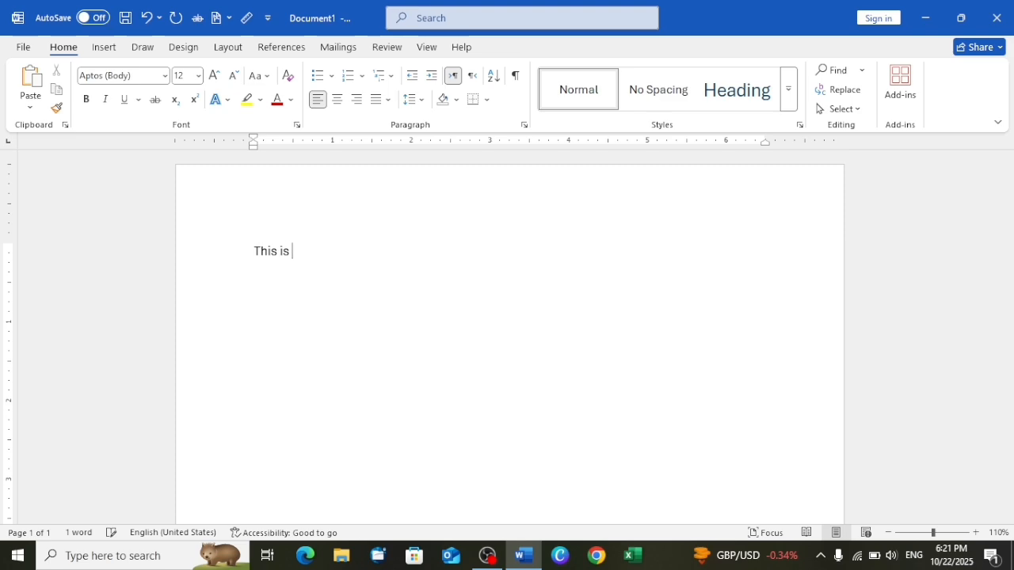
type("a computer ")
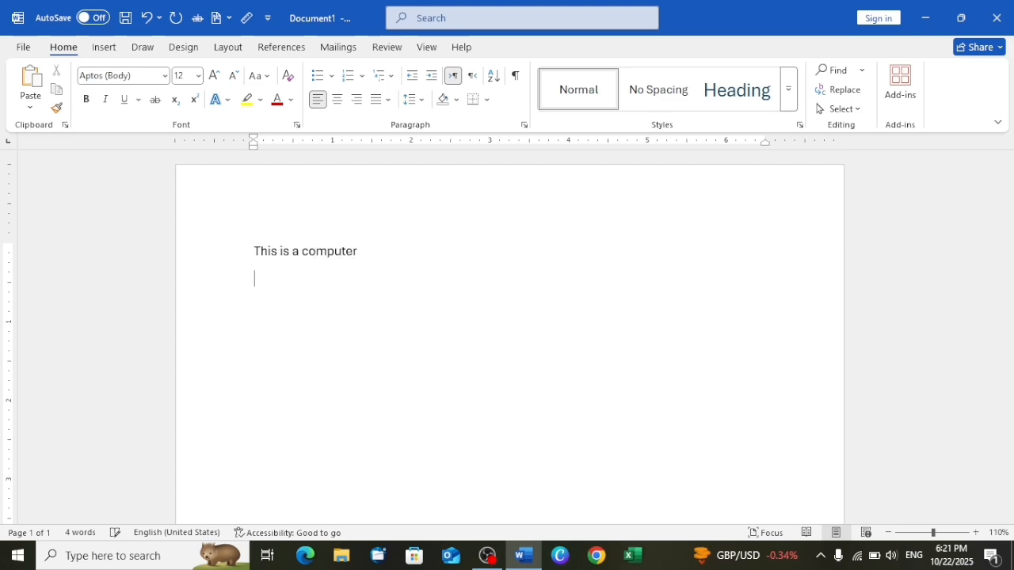
type("This is a mobile")
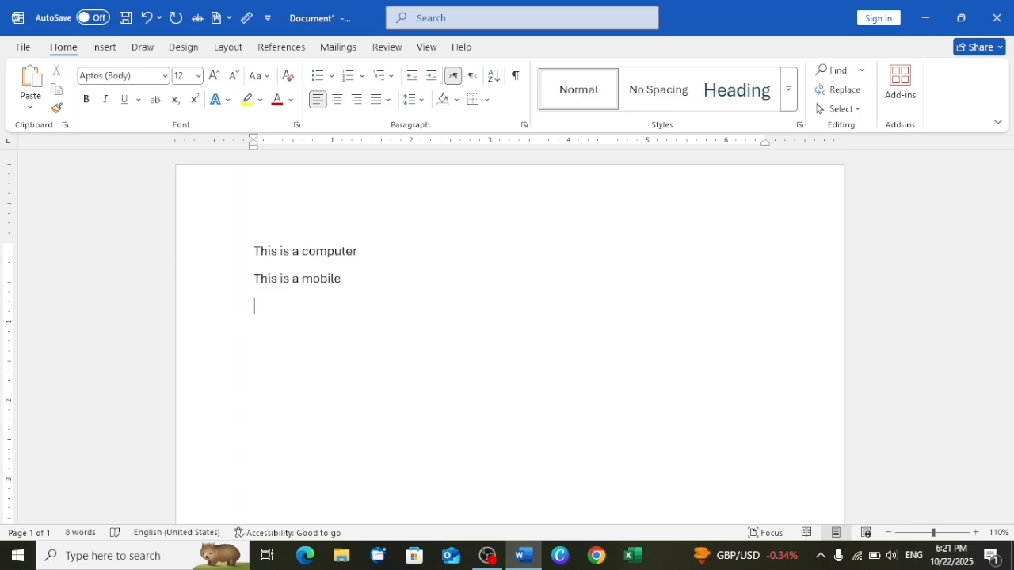
Add a third line reading "My name is" plus a first name, and correct the name with its capitalized spelling suggestion.
type("My na")
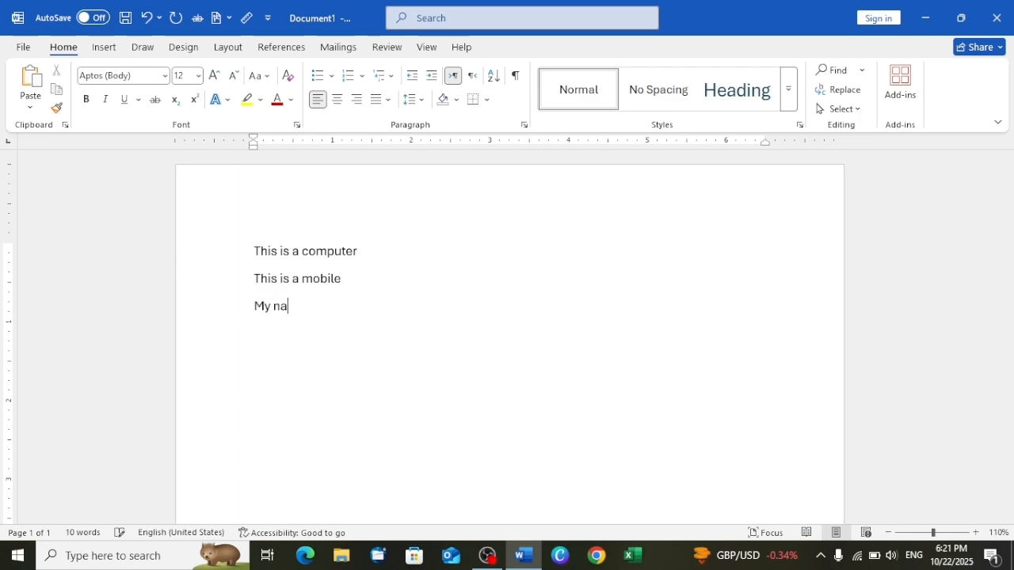
type("me is ahmad")
key("Return")
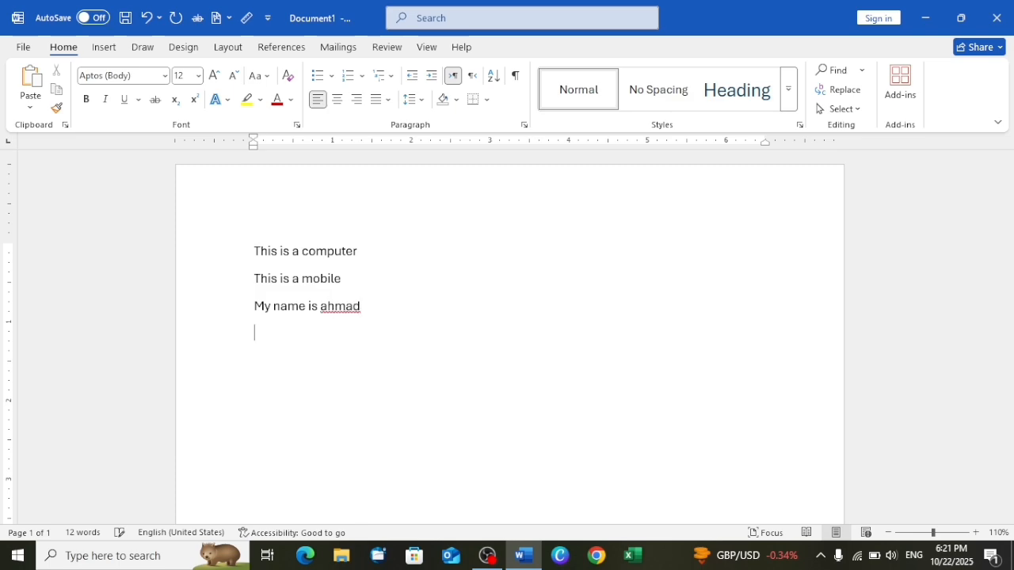
right_click(333, 306)
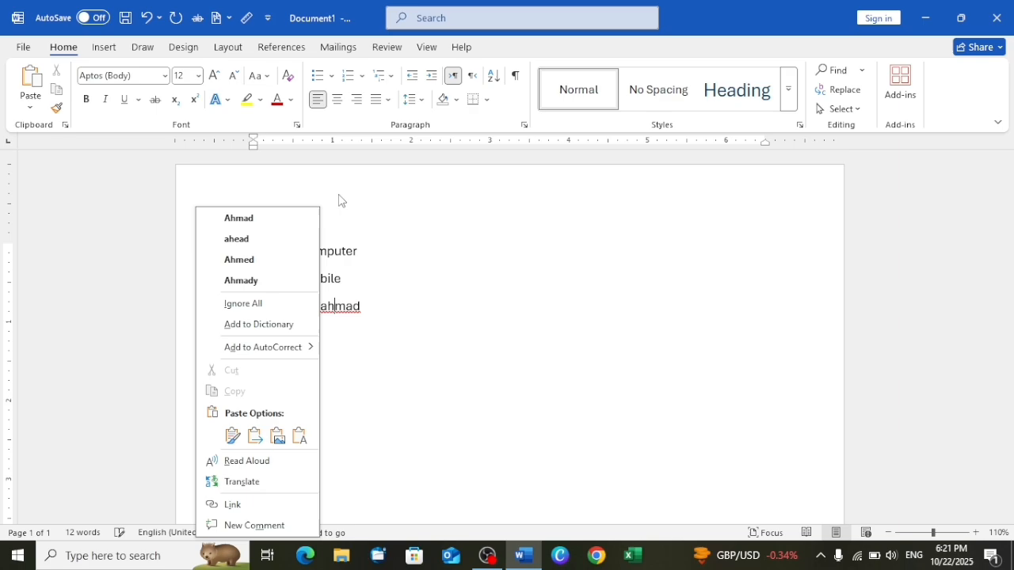
left_click(248, 218)
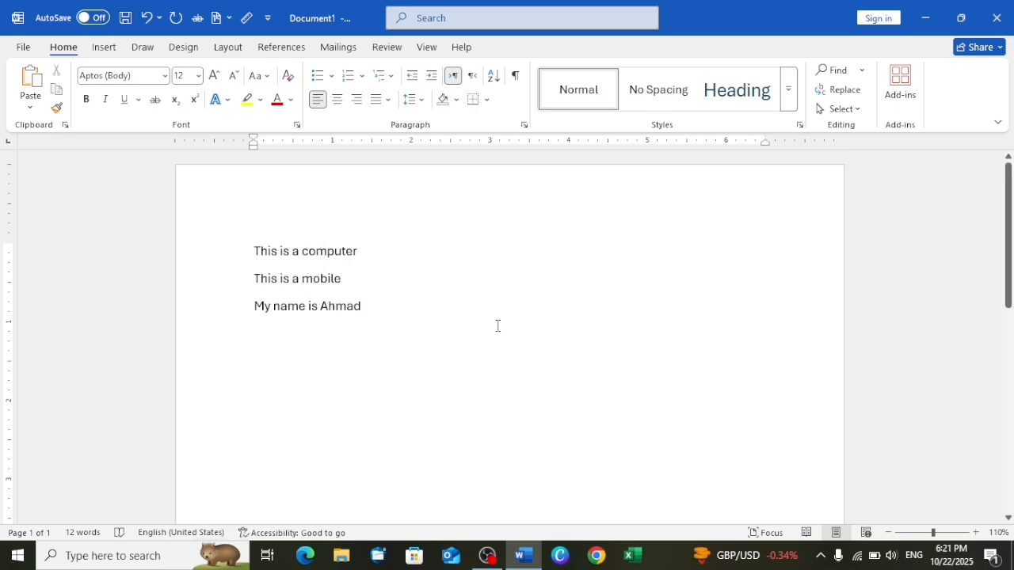
Add a fourth line reading "My father name is" plus the father's name, and accept the capitalized spelling suggestion for it.
key("Down")
type("my")
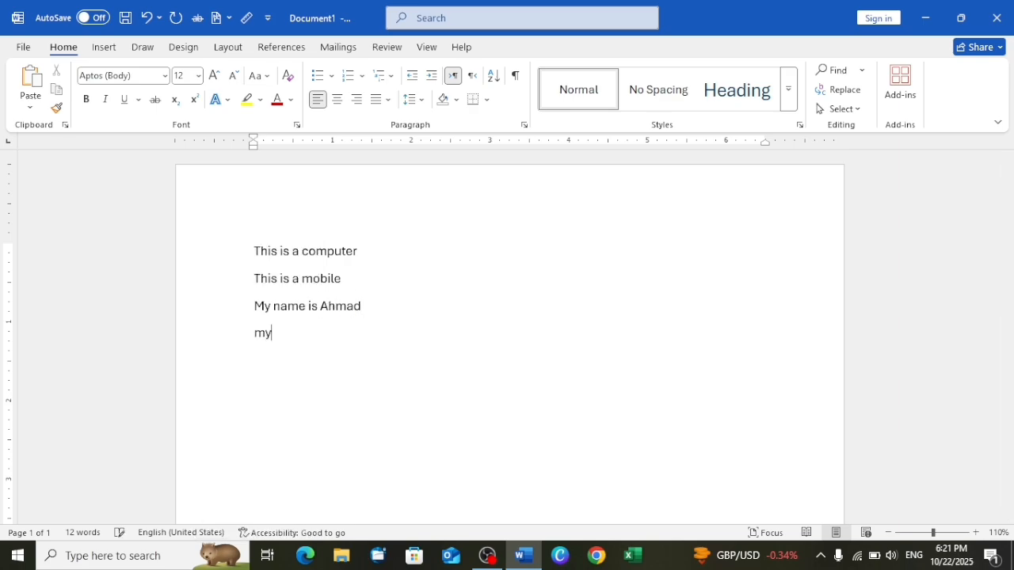
type(" fath")
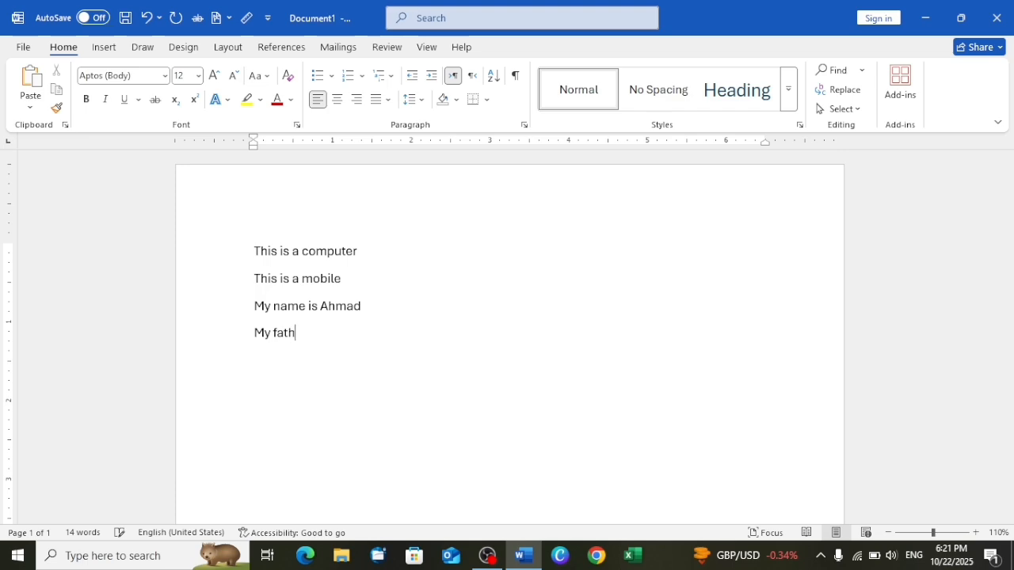
type("er name is hamid")
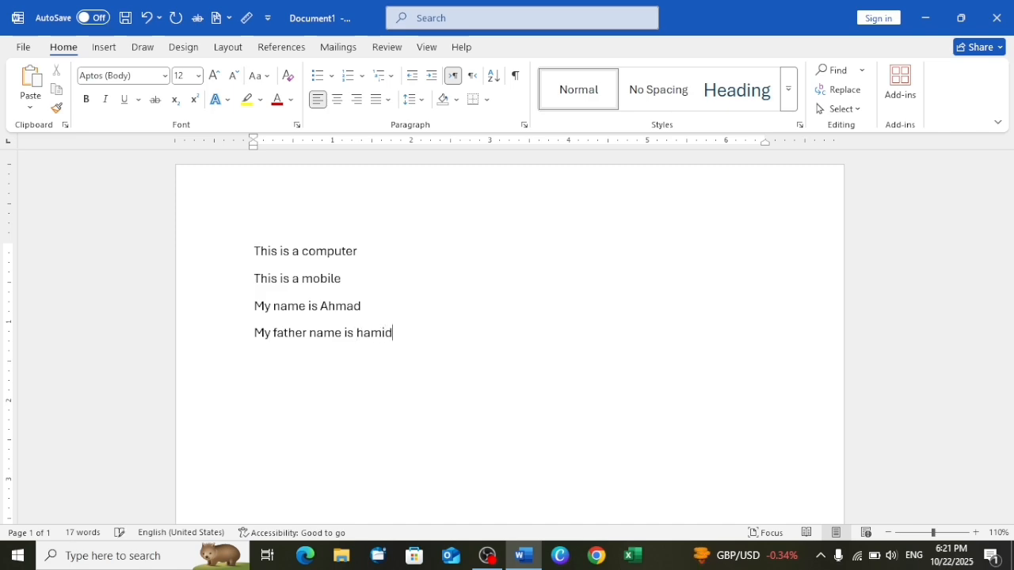
key("Return")
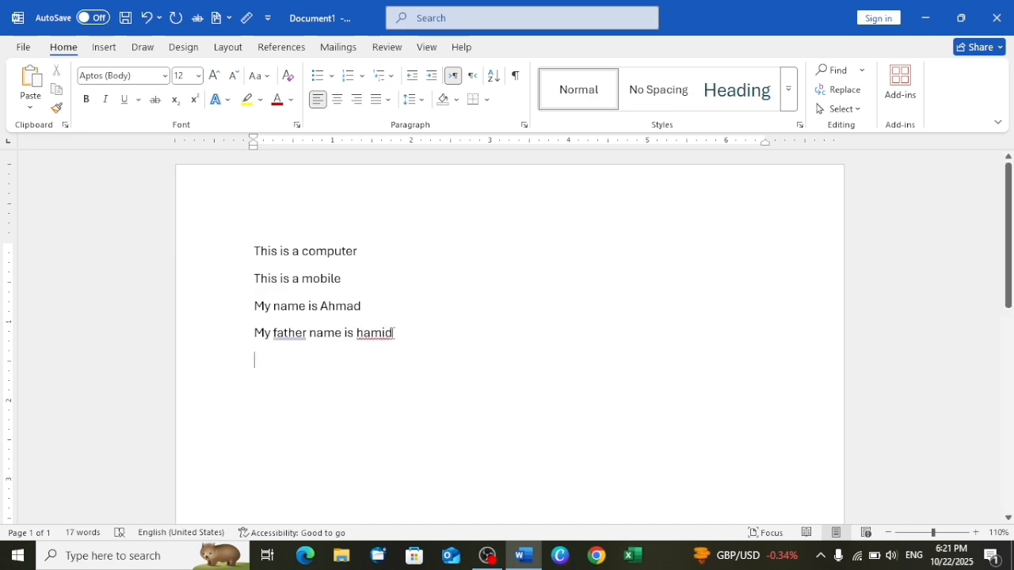
right_click(377, 331)
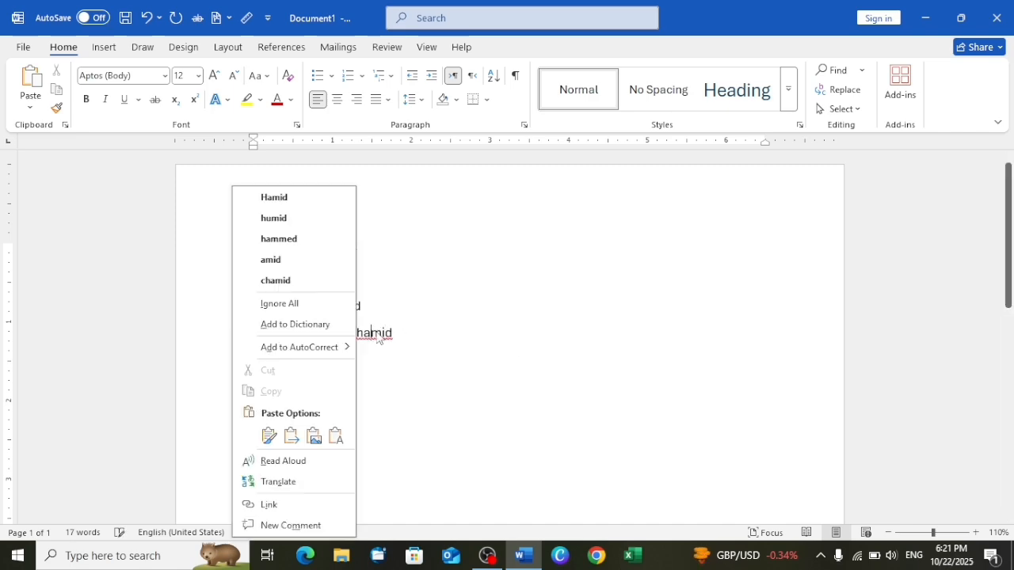
left_click(295, 199)
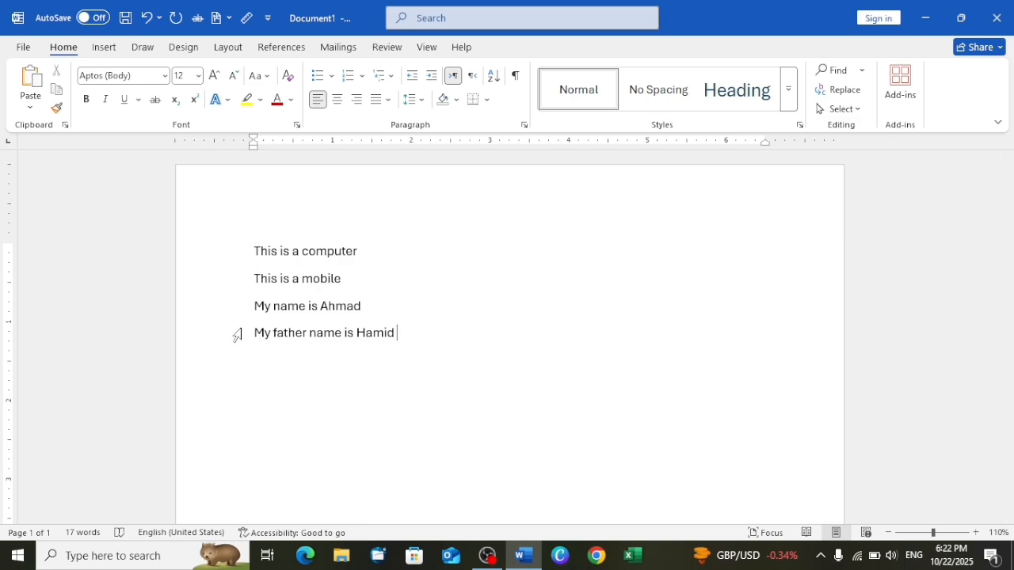
Examine the available Change Case options, from Sentence case to tOGGLE cASE, without applying any.
left_click(264, 79)
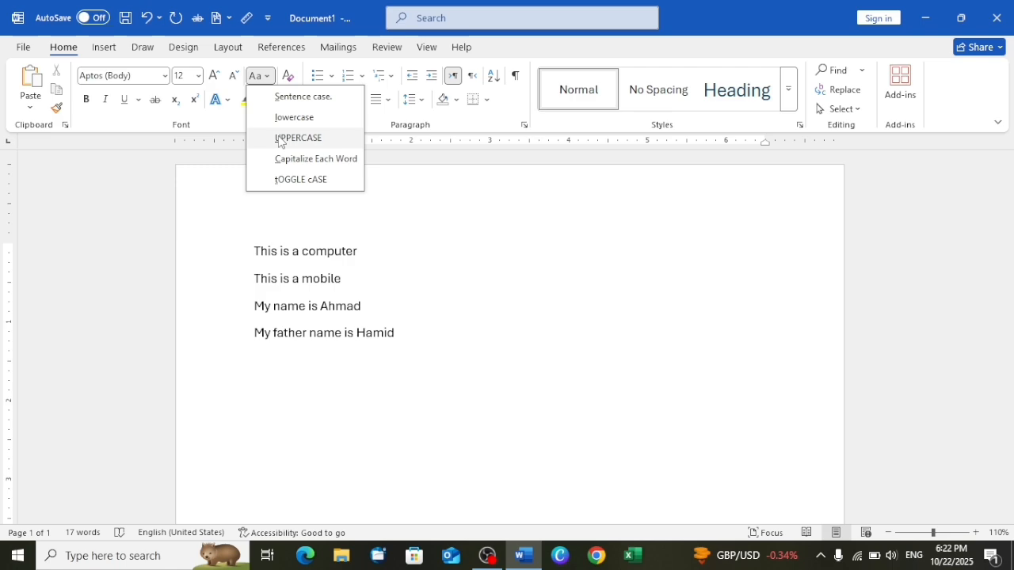
left_click(501, 339)
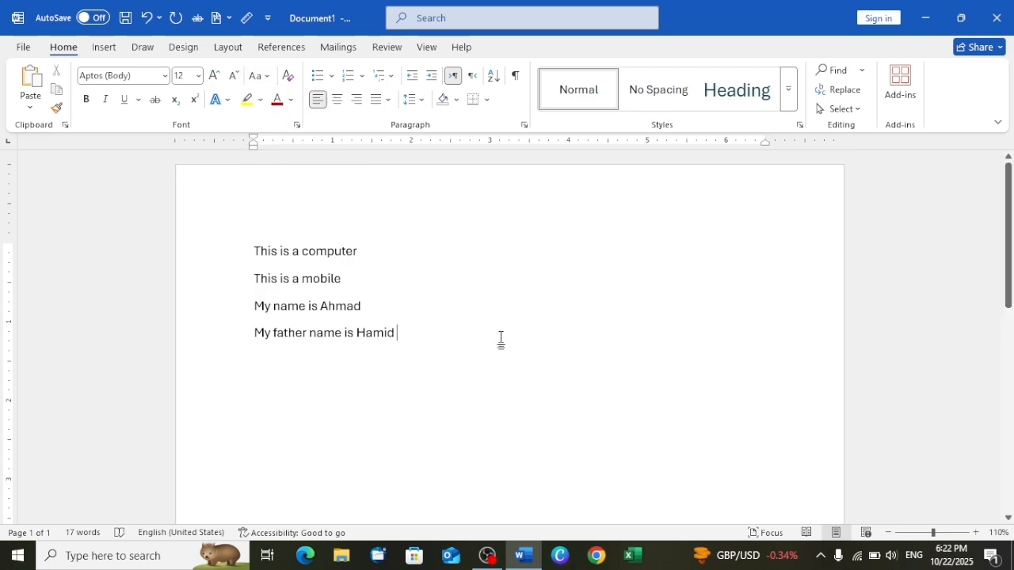
Change the case of all four lines to lowercase.
key("ctrl+a")
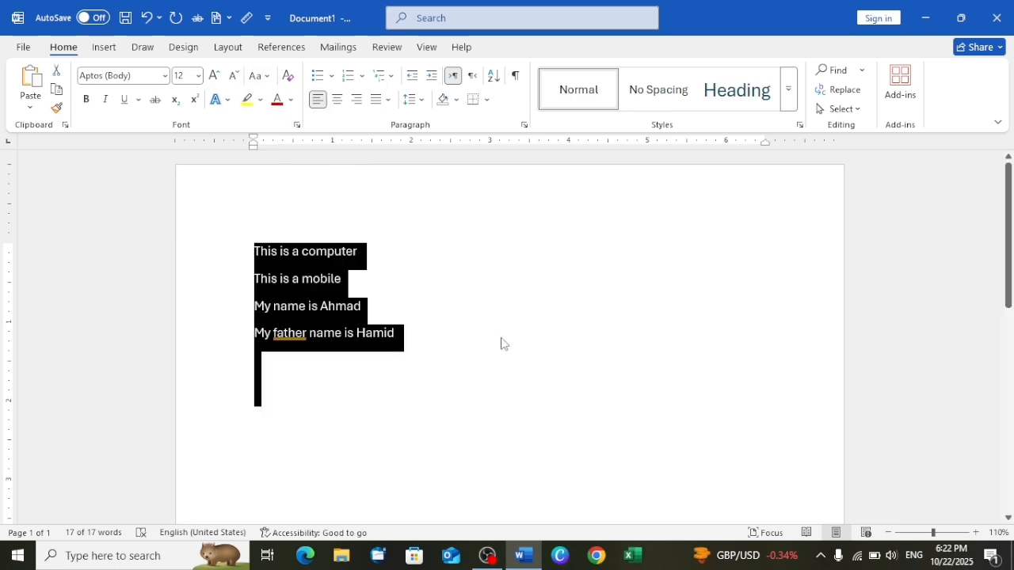
left_click(267, 77)
left_click(281, 96)
left_click(268, 76)
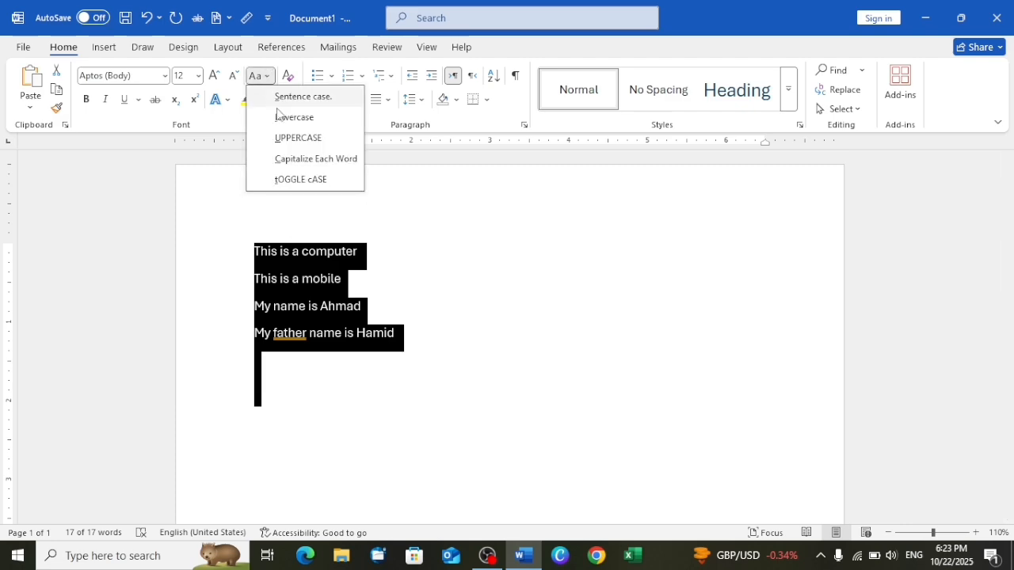
left_click(282, 117)
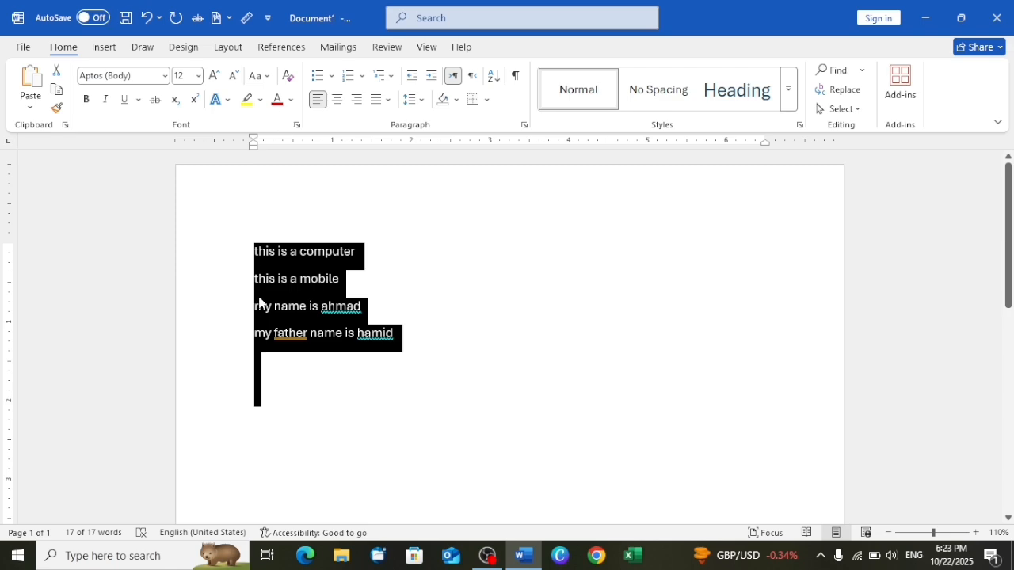
left_click(251, 324)
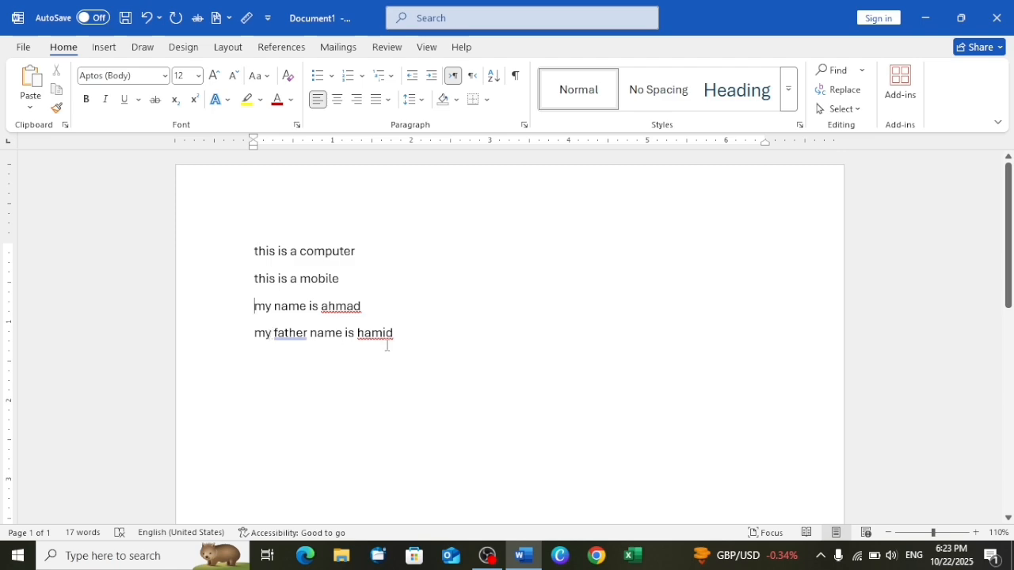
Convert all the text in the document to UPPERCASE.
key("ctrl+a")
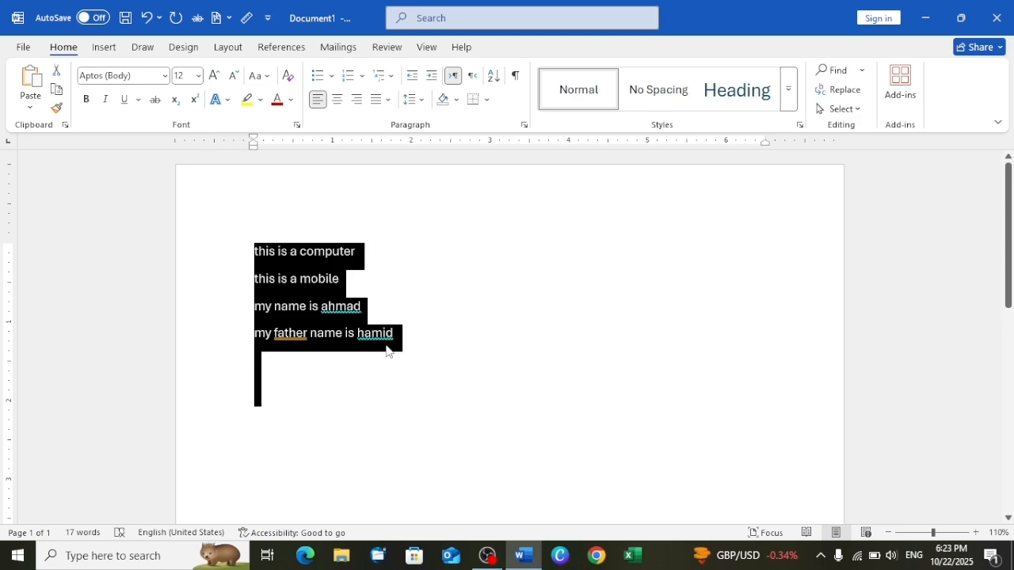
left_click(267, 79)
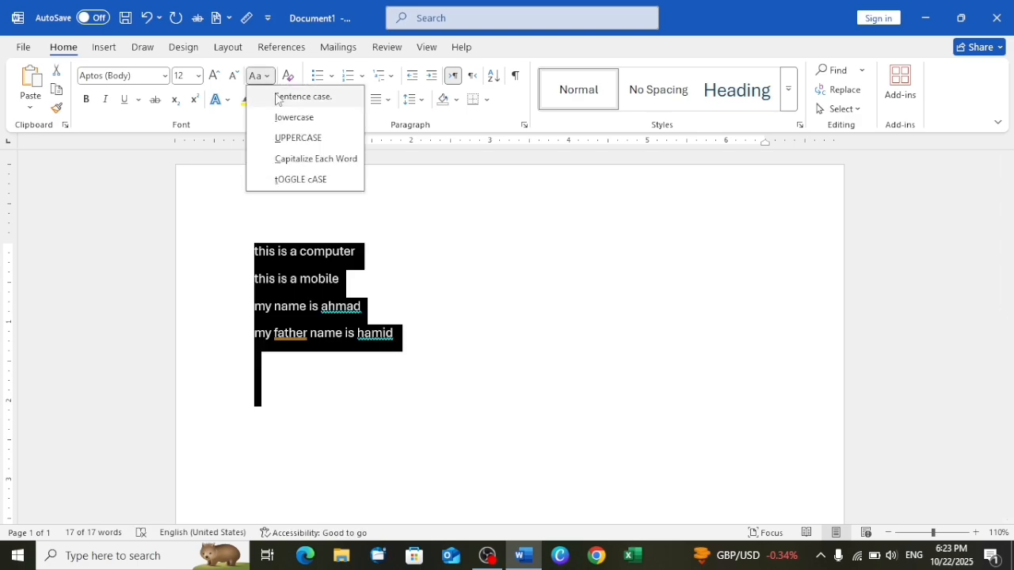
left_click(295, 139)
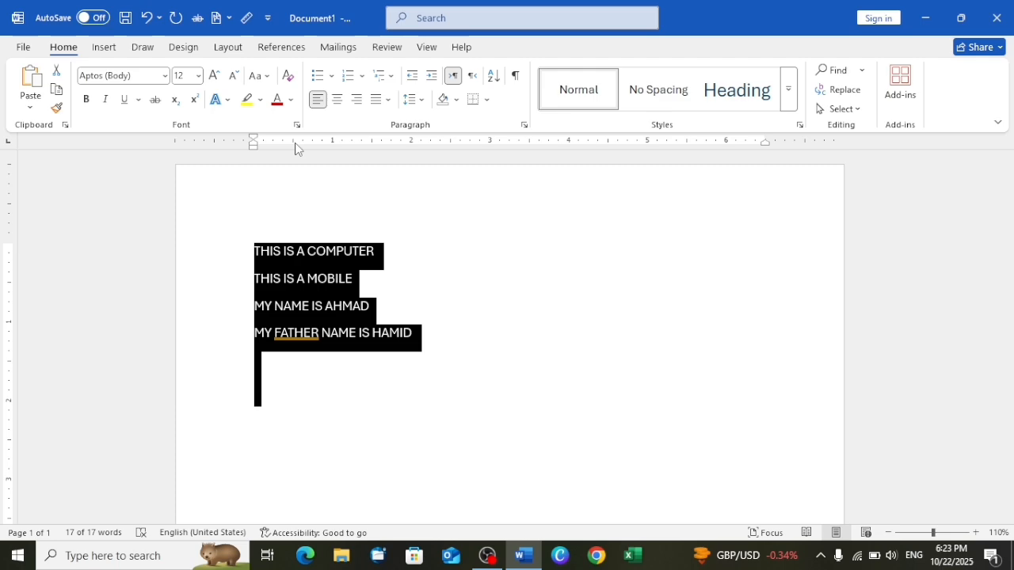
Apply the Capitalize Each Word case option to all four lines.
left_click(265, 76)
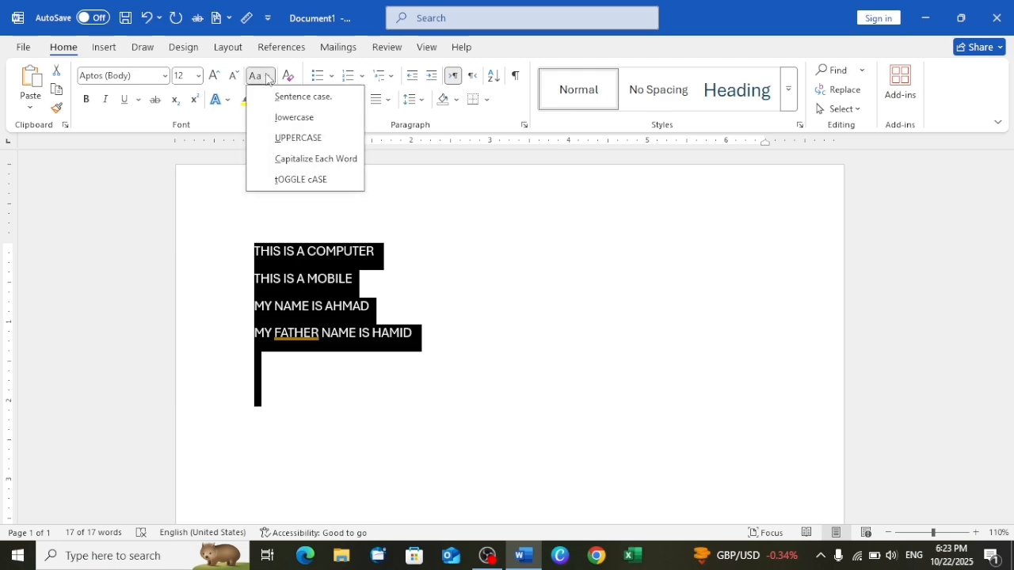
left_click(292, 163)
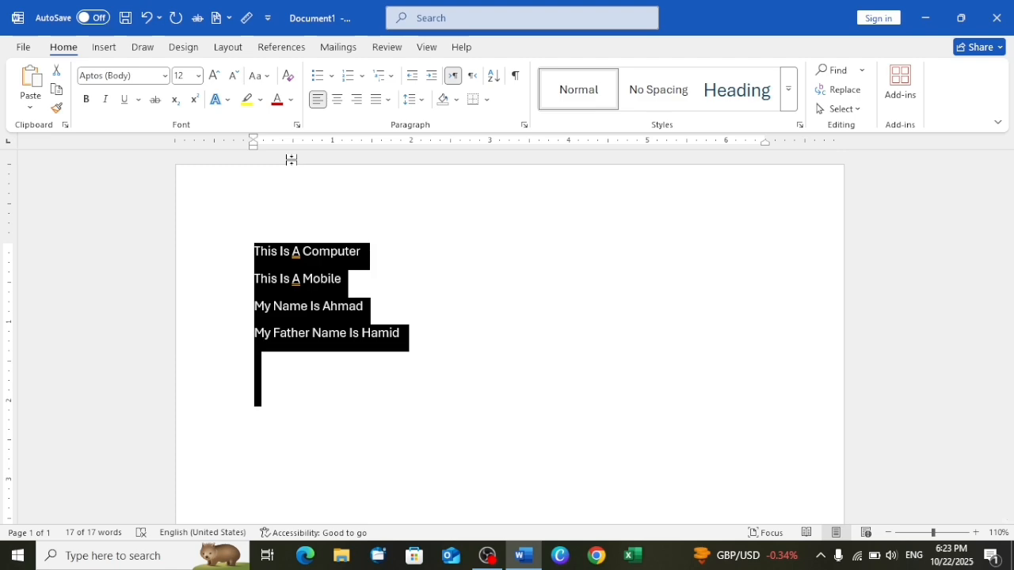
left_click(382, 252)
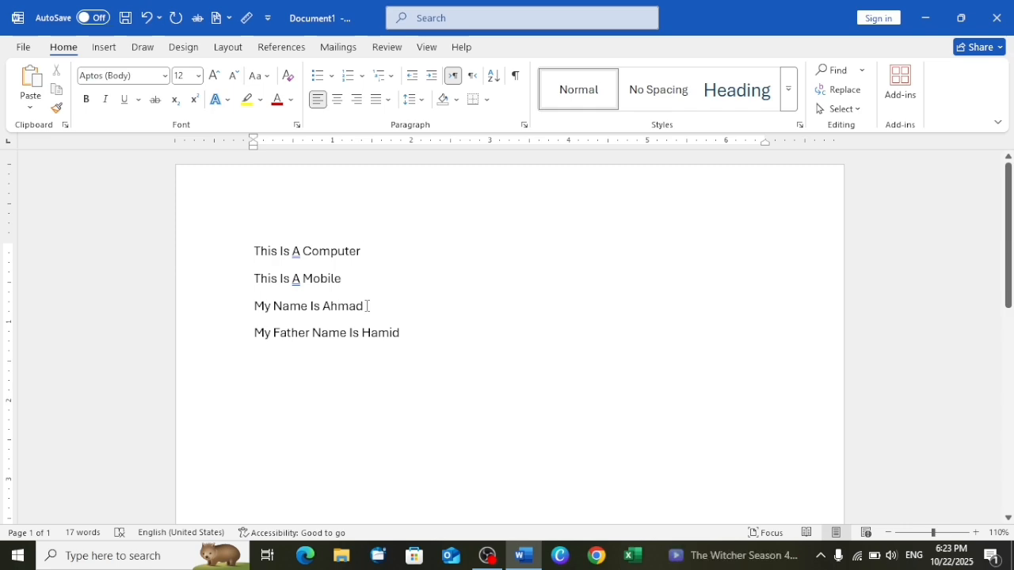
Apply tOGGLE cASE to the entire document text.
left_click_drag(370, 306, 445, 346)
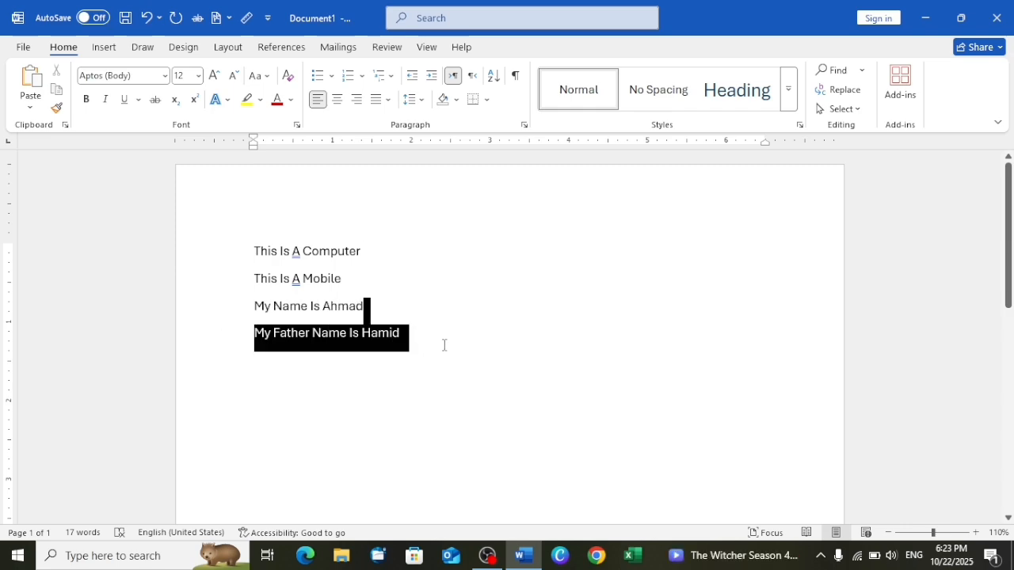
left_click(444, 346)
key("ctrl+a")
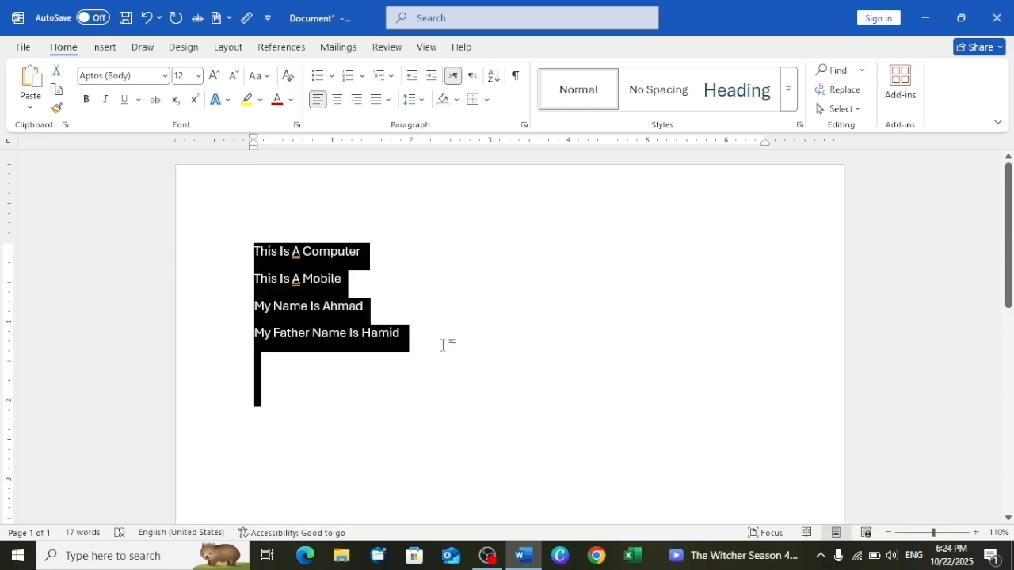
left_click(257, 75)
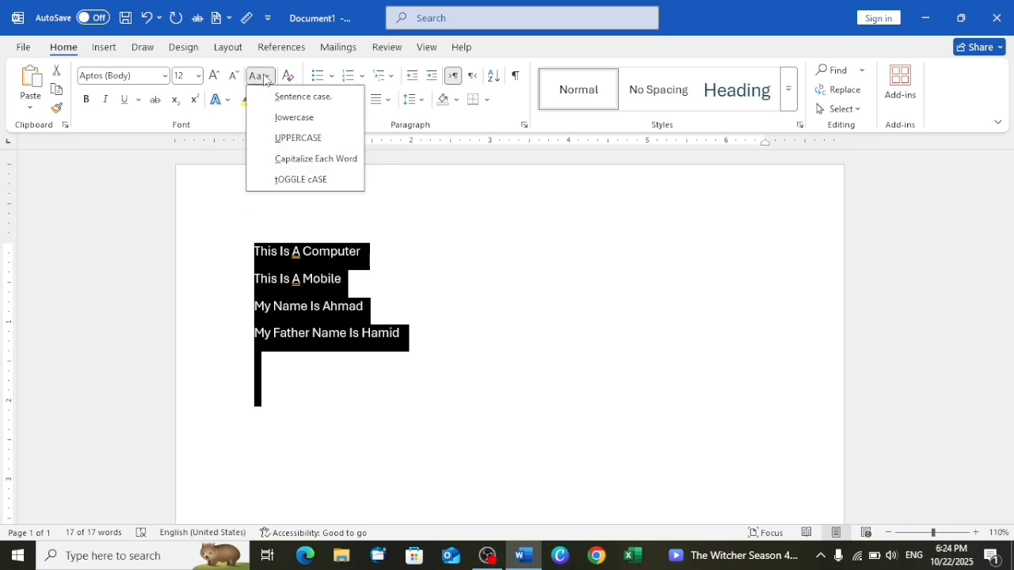
left_click(329, 189)
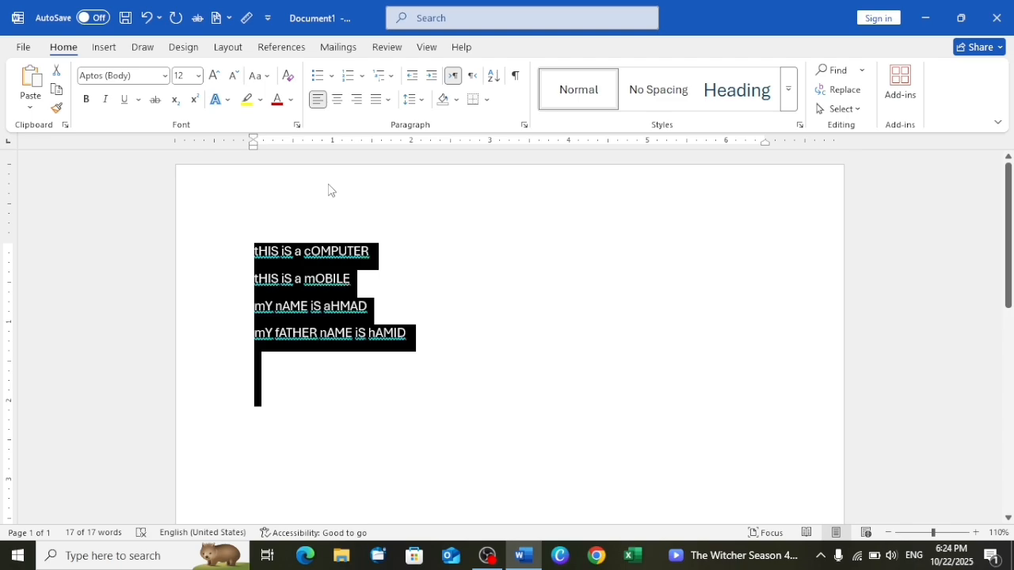
left_click(433, 342)
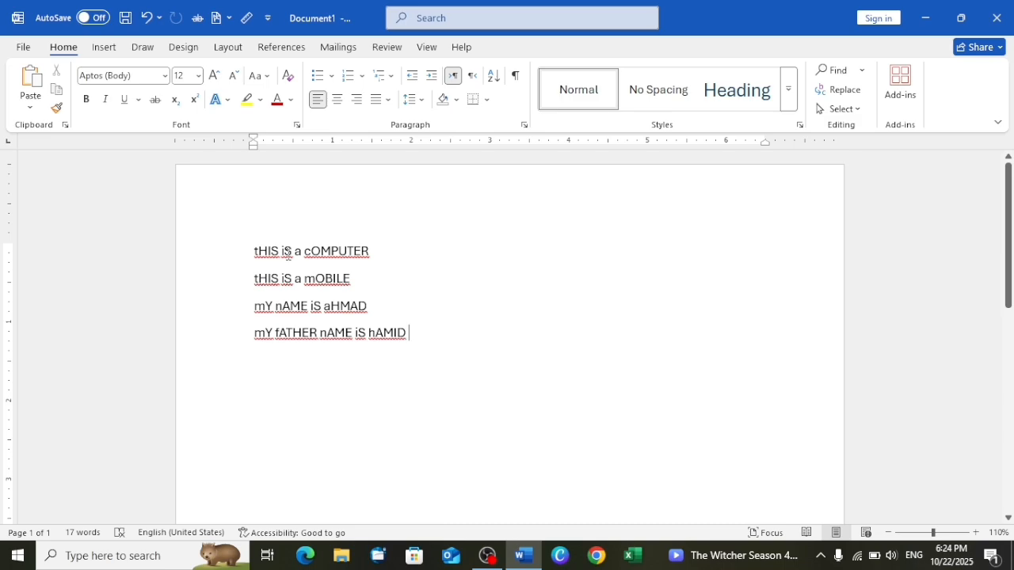
Change the case of the entire document text to Sentence case.
left_click(301, 255)
key("ctrl+a")
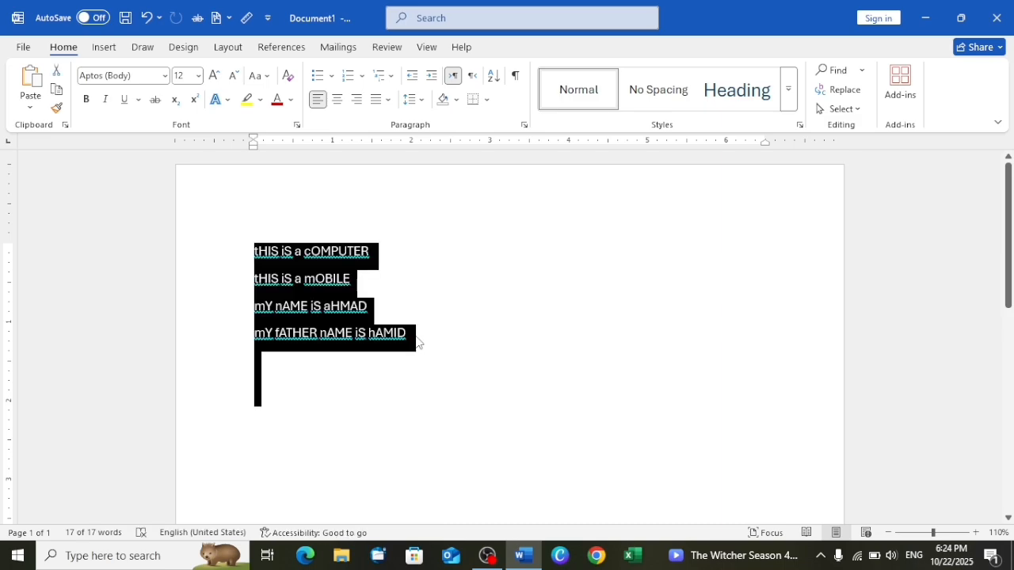
left_click(264, 76)
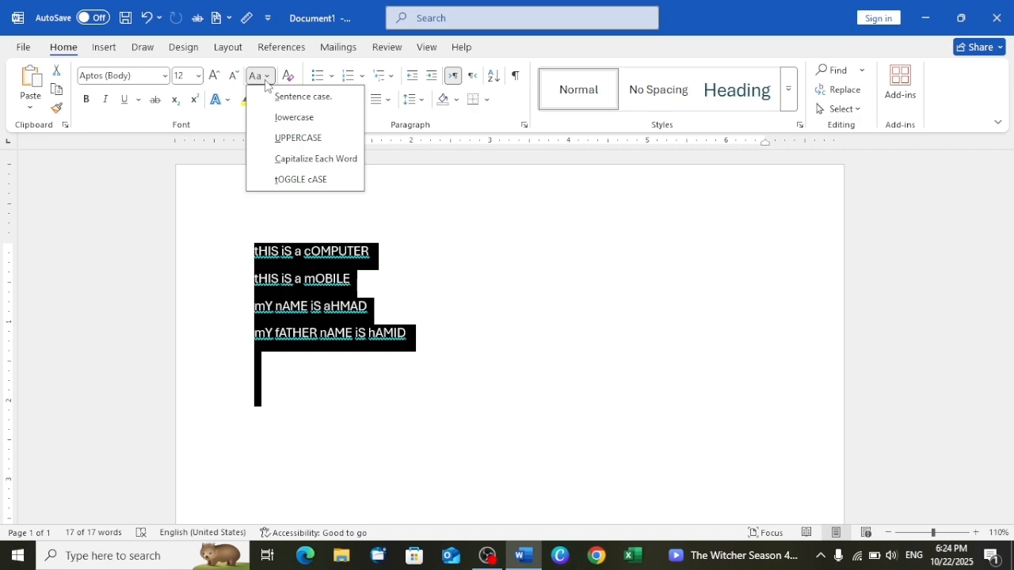
left_click(288, 97)
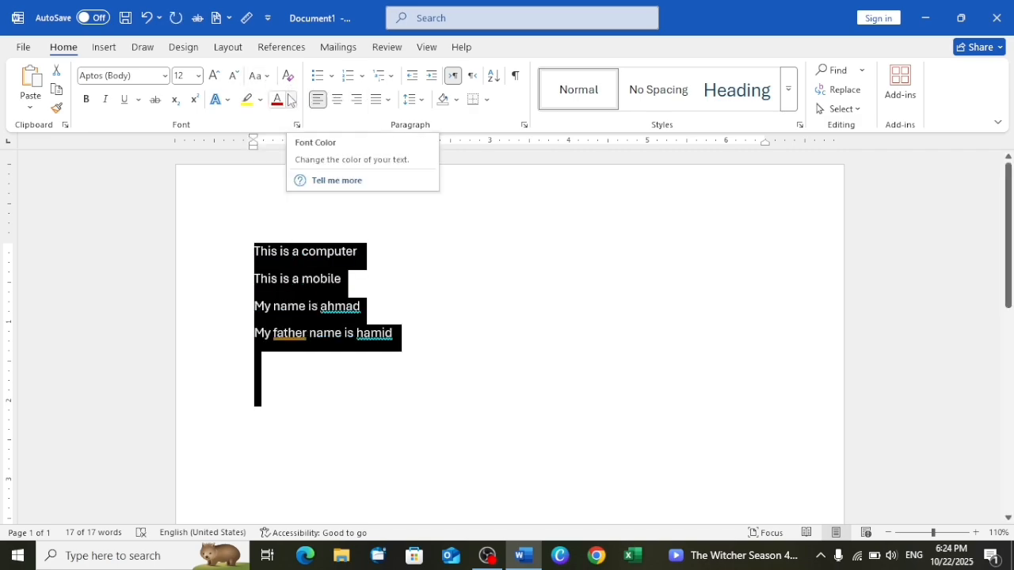
left_click(430, 316)
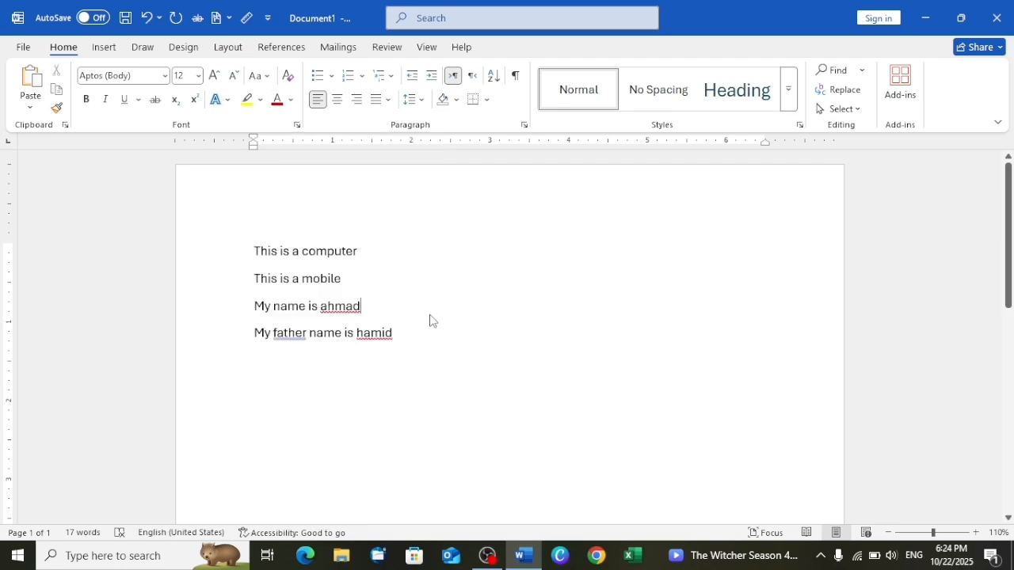